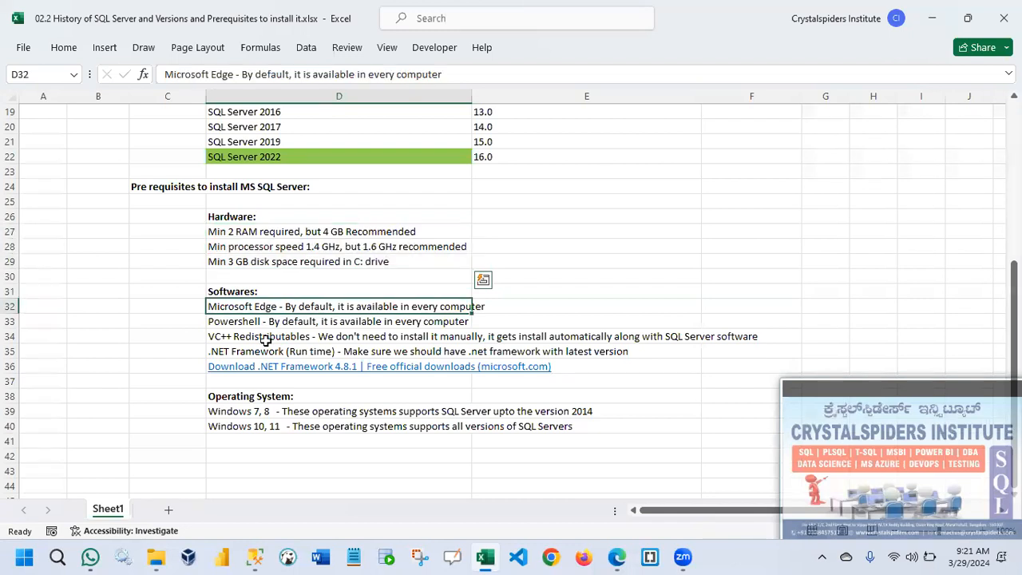
- Examine the SQL Server version list and the hardware and operating system prerequisites on the sheet
left_click_drag(263, 416, 255, 426)
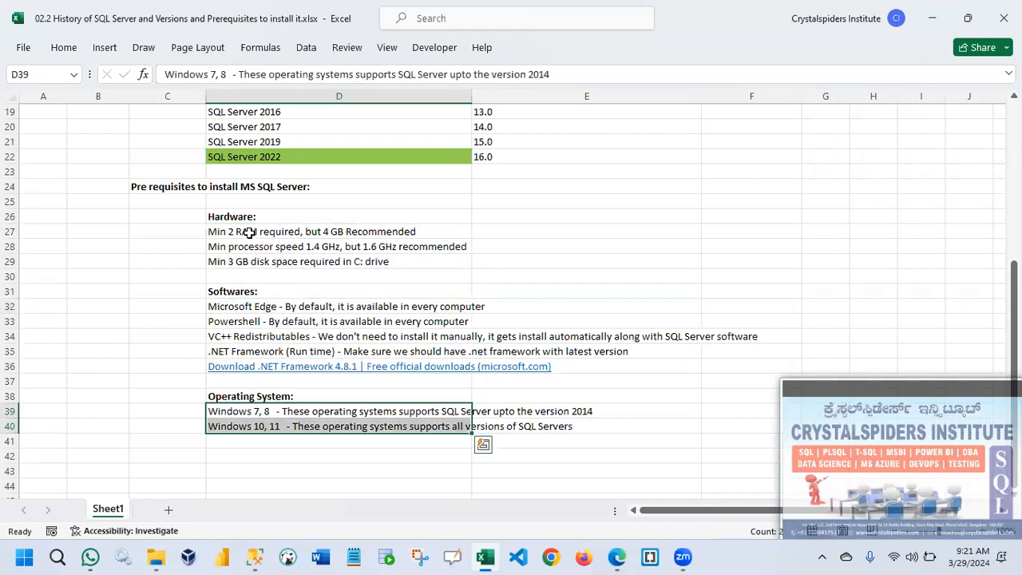
left_click(254, 156)
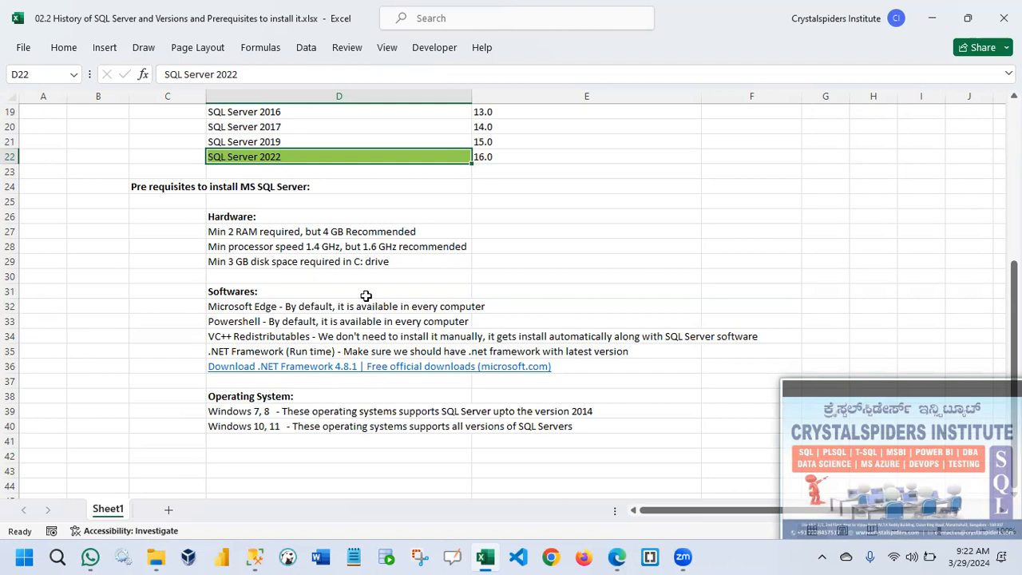
left_click(262, 262)
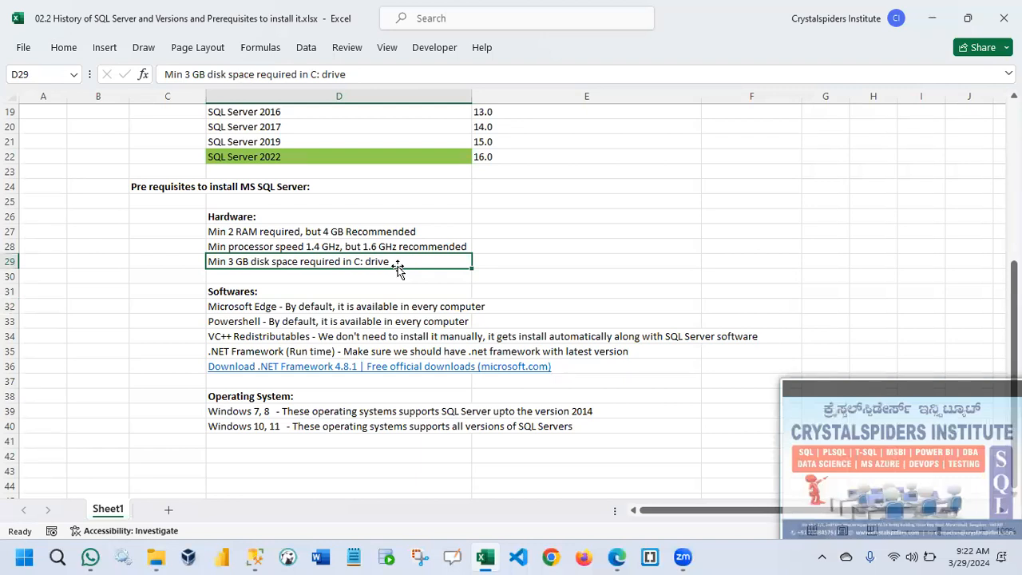
left_click(253, 427)
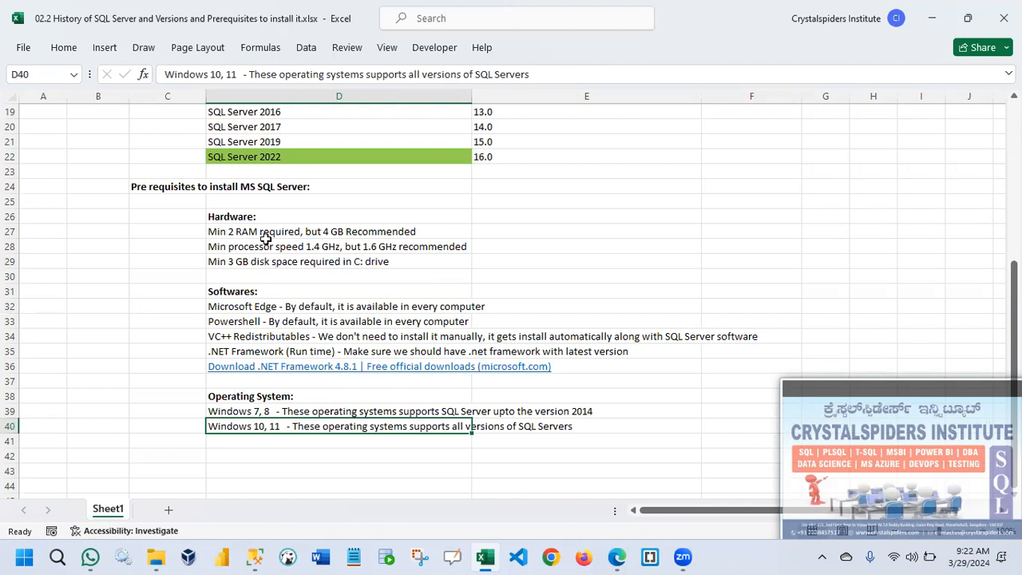
left_click(268, 157)
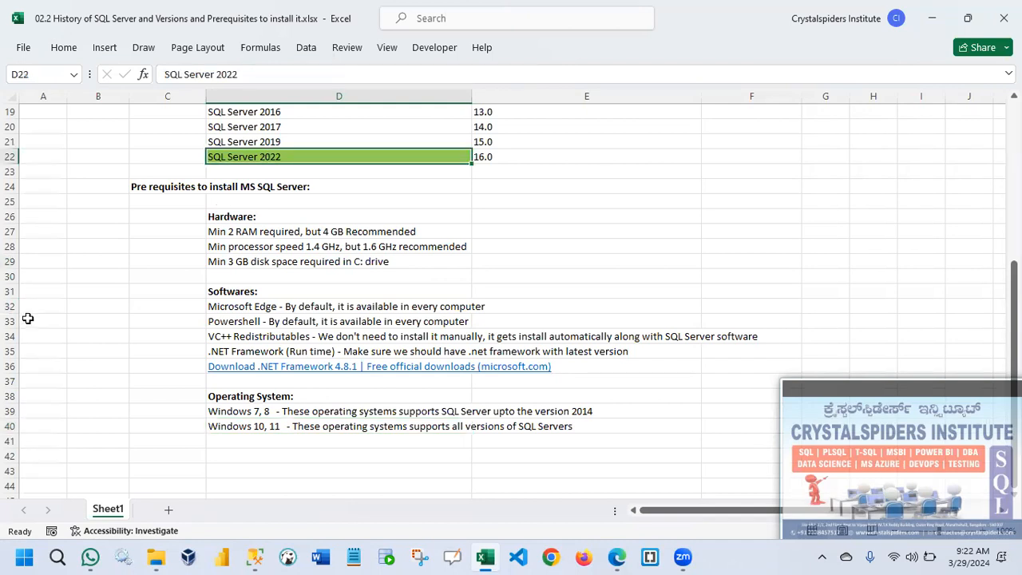
left_click(298, 409)
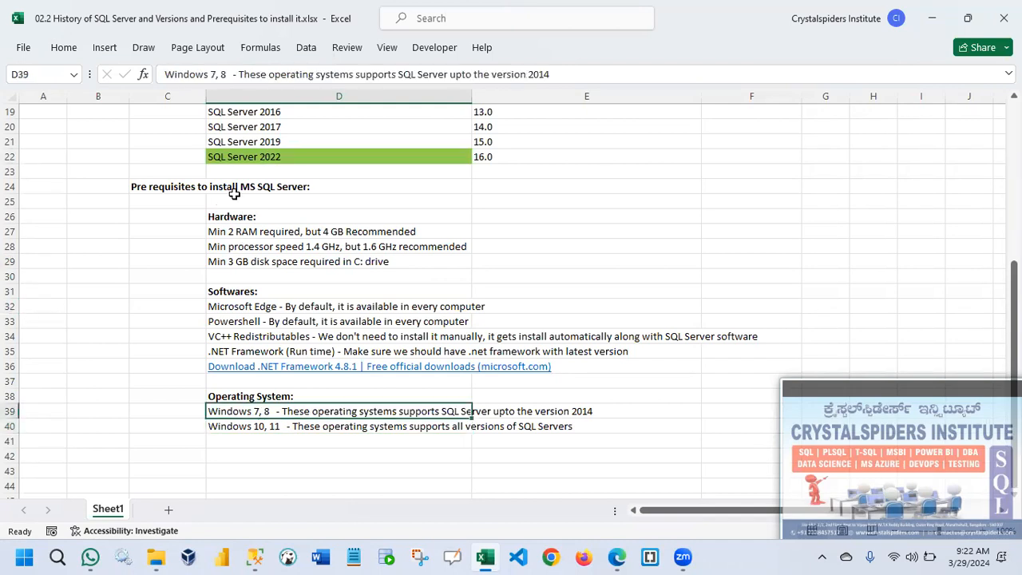
scroll(234, 194, "up", 1)
left_click(270, 142)
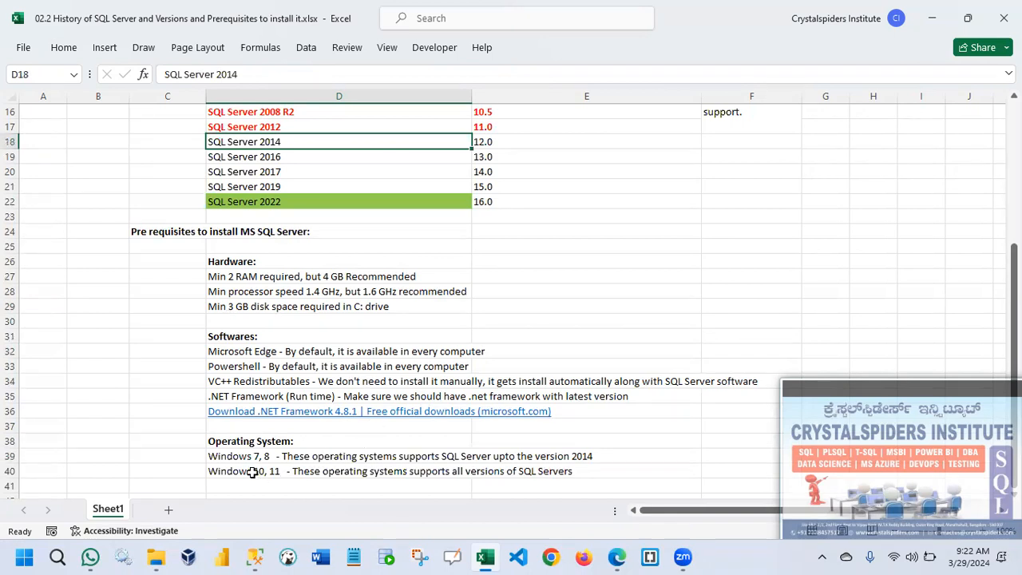
left_click(293, 471)
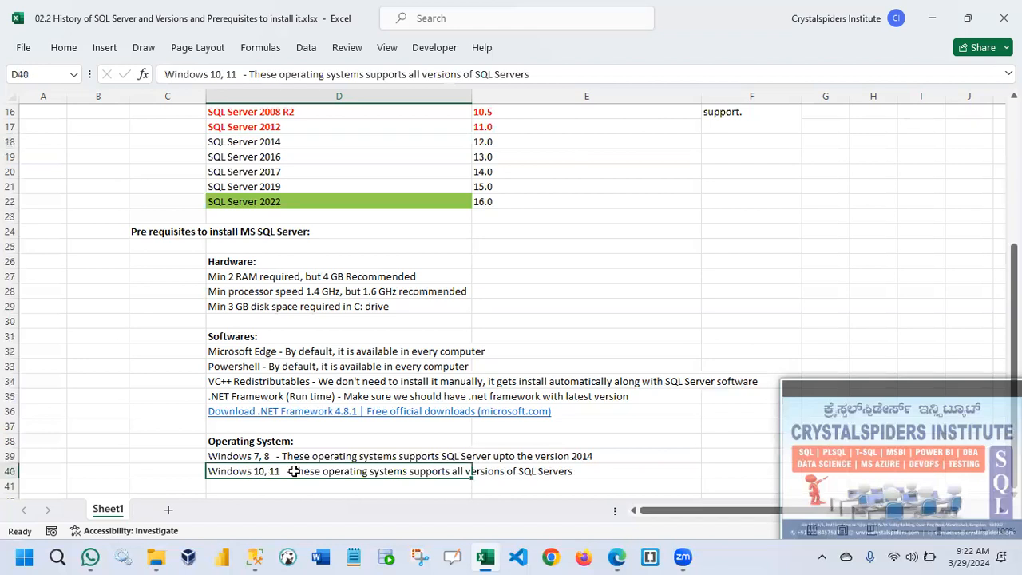
left_click(260, 200)
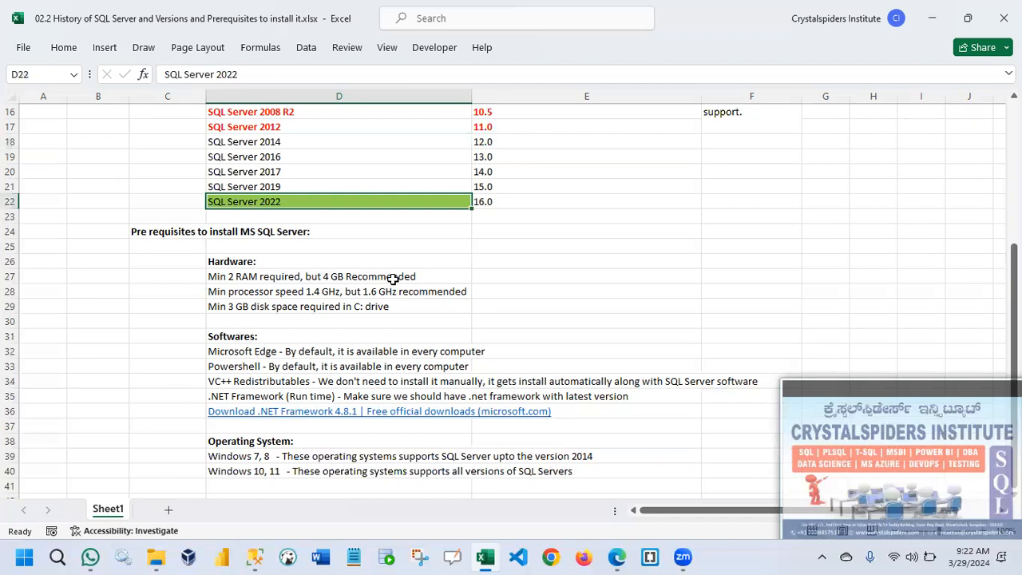
left_click_drag(284, 277, 282, 313)
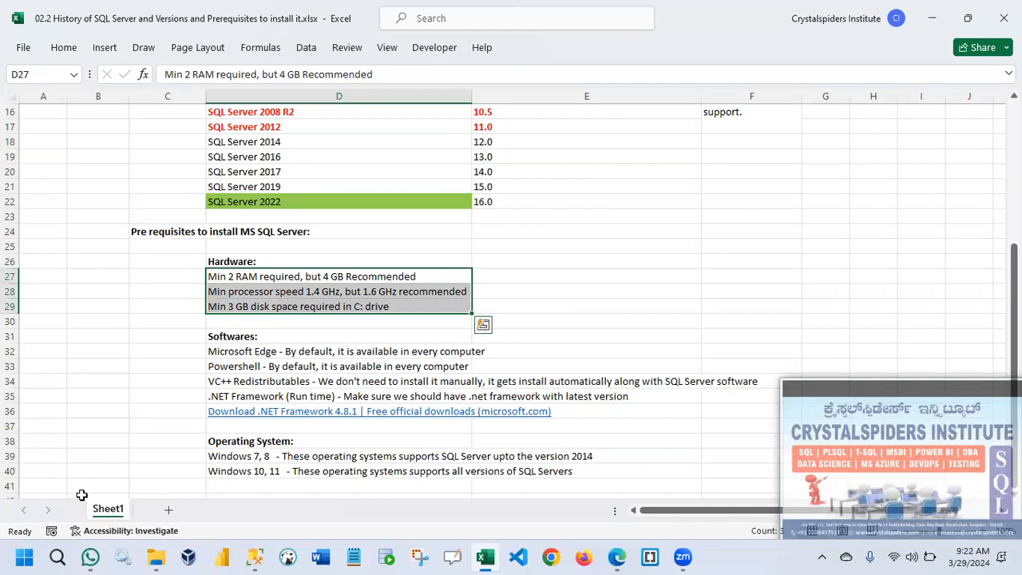
- Open Command Prompt and run the systeminfo command, moving the window clear to read its output
left_click(56, 557)
type("cmd")
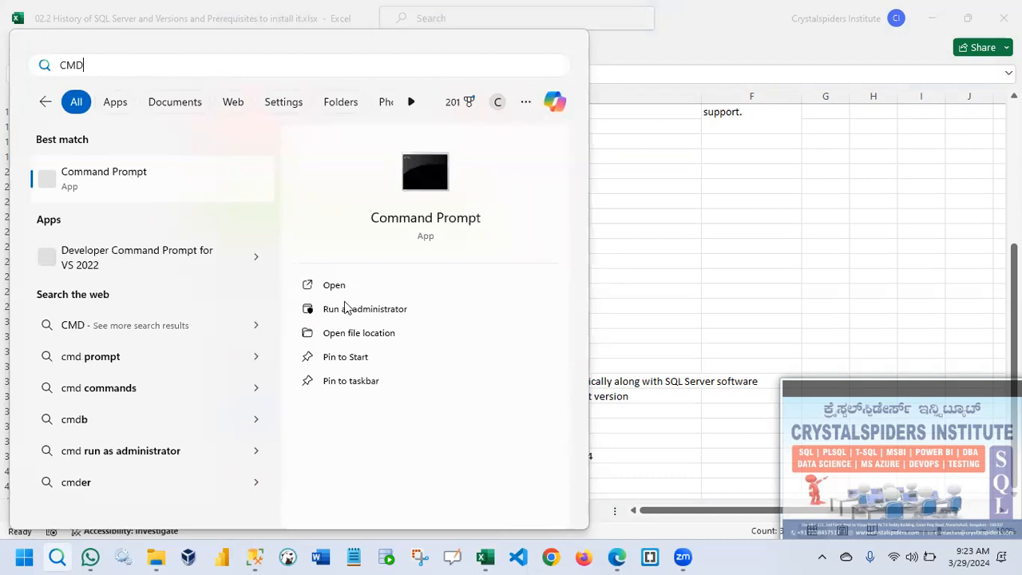
left_click(131, 172)
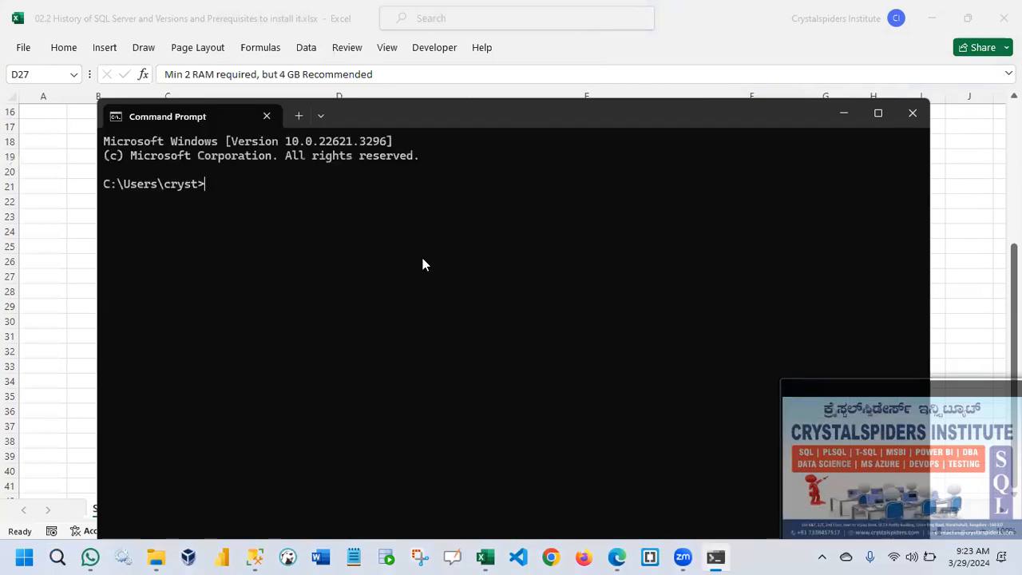
type("syst")
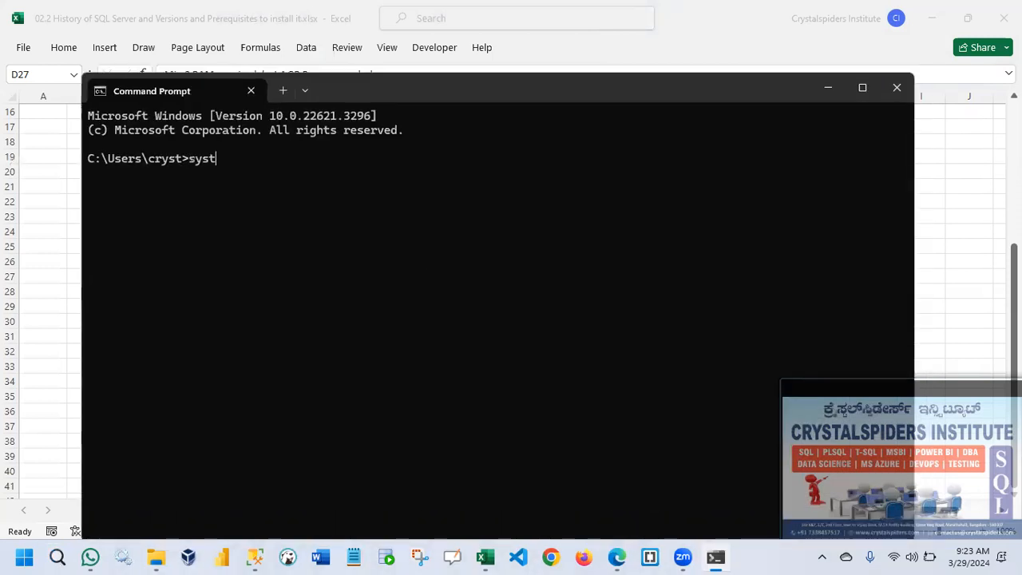
type("eminfo")
key("Return")
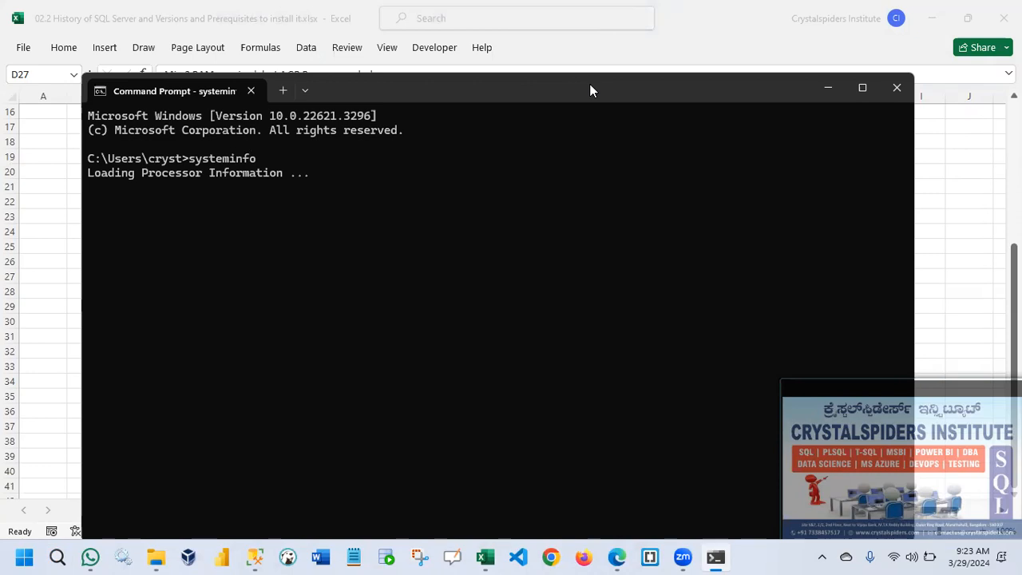
left_click_drag(589, 84, 534, 47)
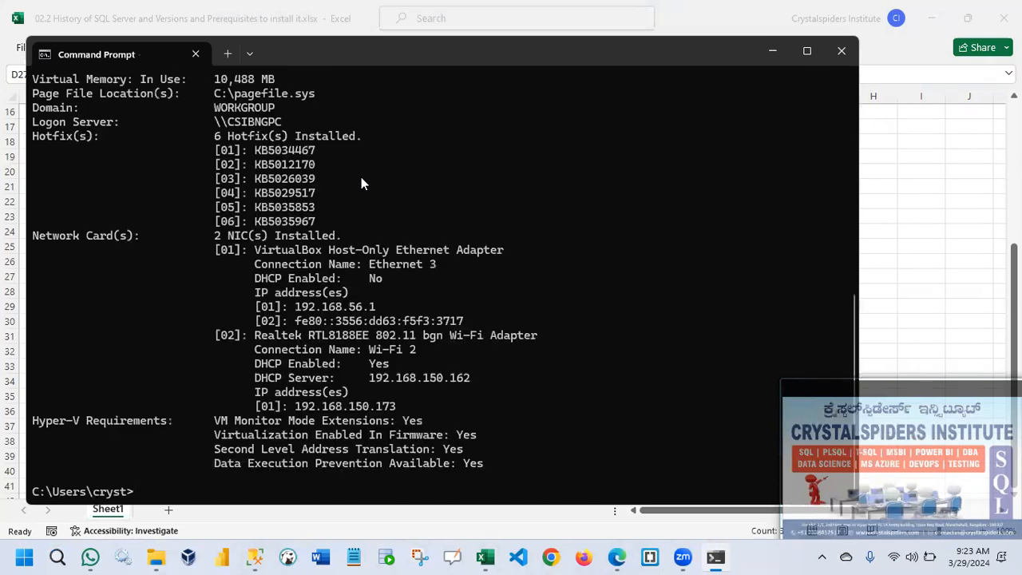
- Examine the processor entry in the systeminfo output, highlighting its model family and clock speed
scroll(361, 190, "up", 5)
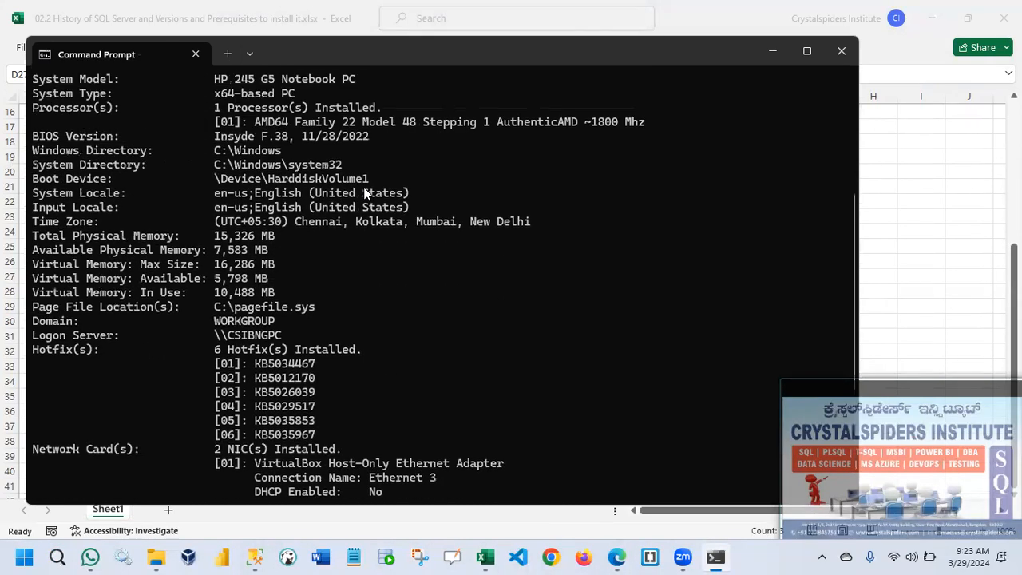
scroll(364, 192, "up", 1)
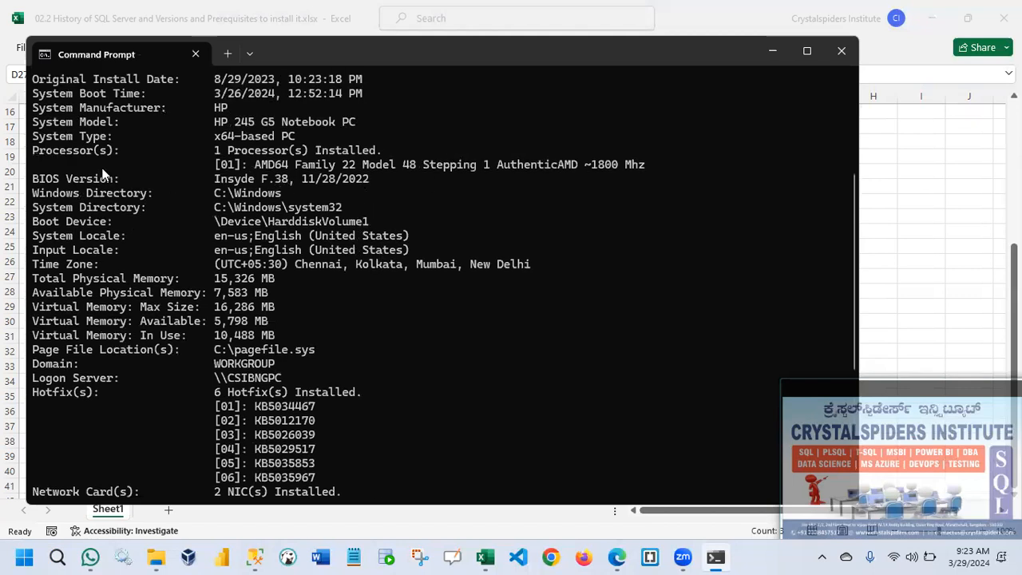
left_click_drag(33, 150, 383, 150)
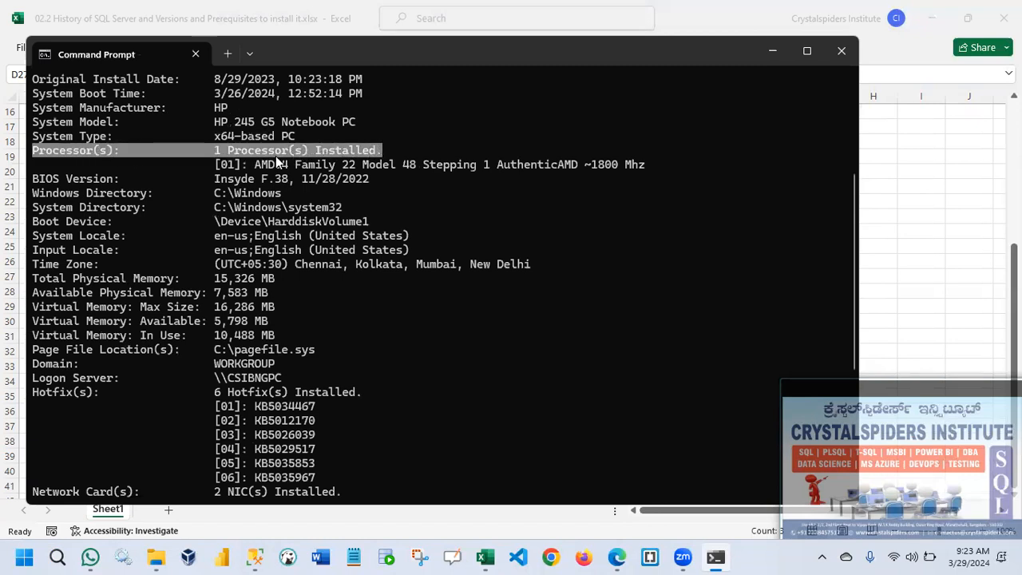
left_click_drag(255, 165, 342, 166)
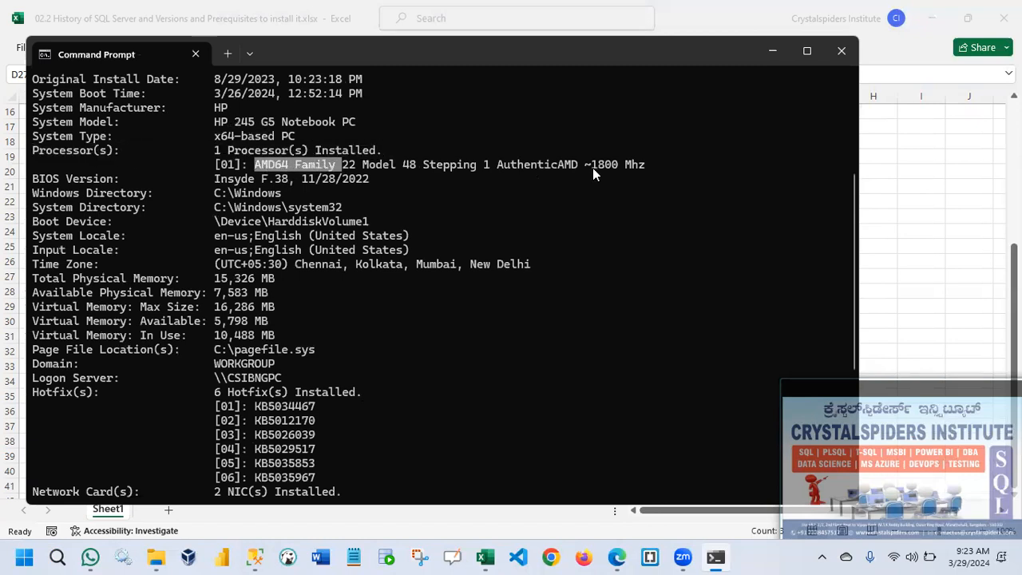
left_click_drag(592, 167, 602, 171)
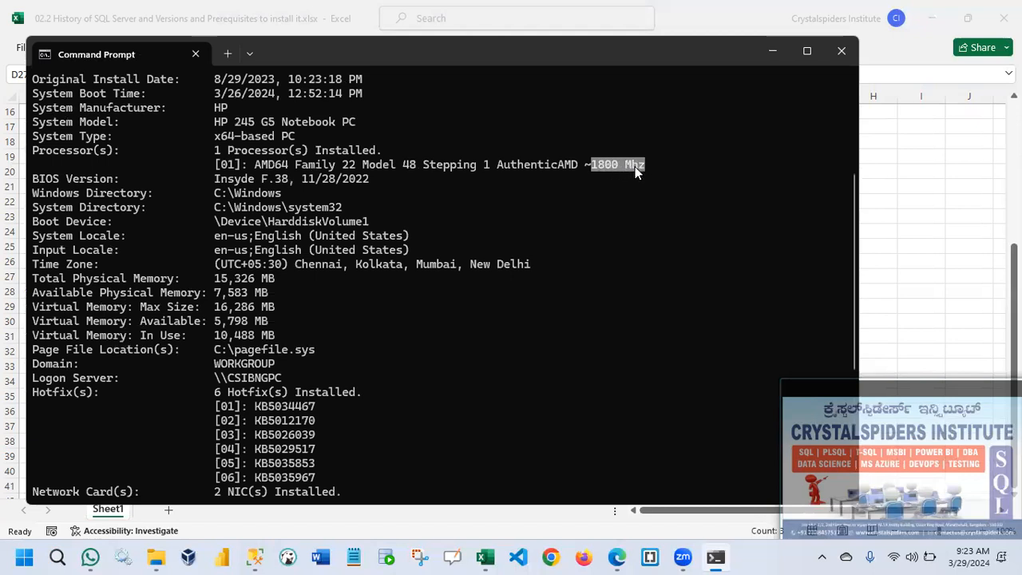
left_click(592, 166)
left_click(648, 173, "shift")
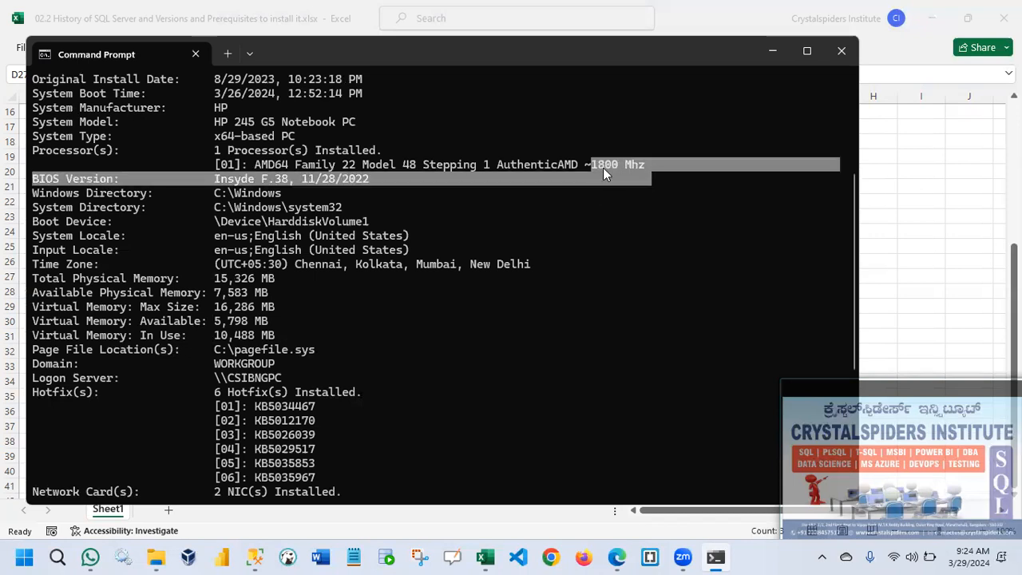
left_click(591, 168)
left_click_drag(603, 166, 653, 169)
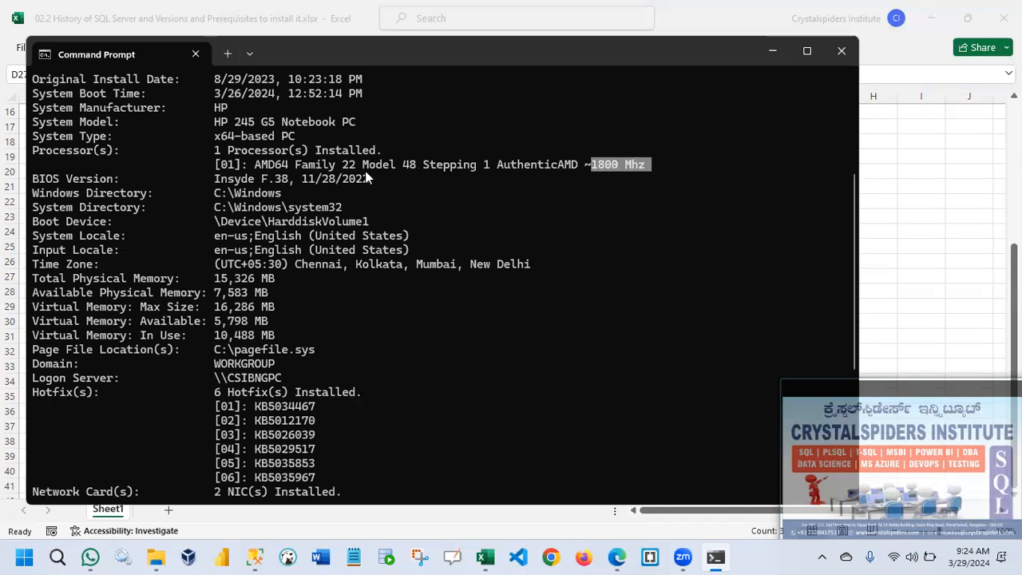
- Check the total physical memory and the operating system name in the systeminfo output
left_click_drag(32, 273, 270, 285)
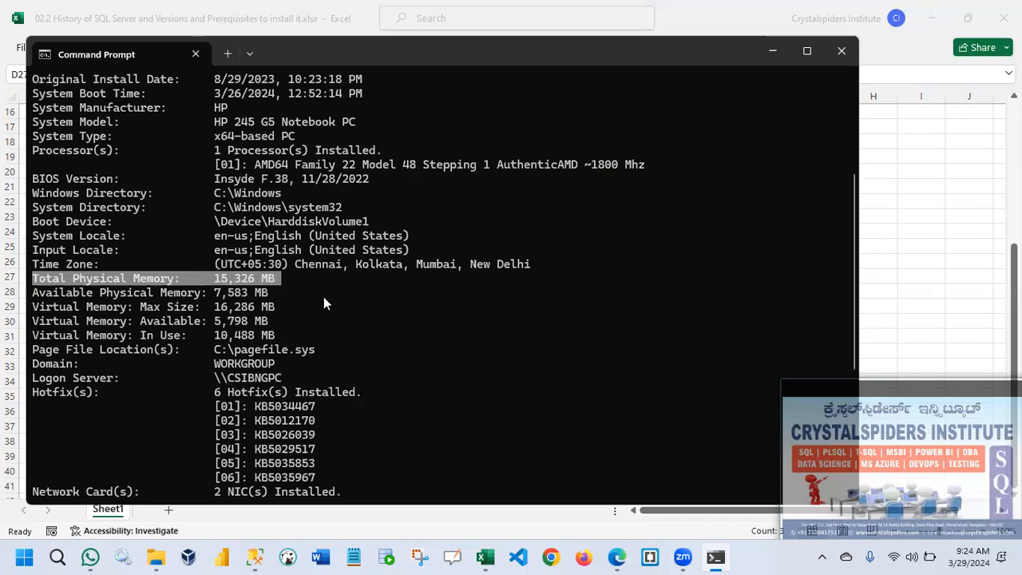
scroll(323, 296, "down", 3)
scroll(351, 319, "up", 8)
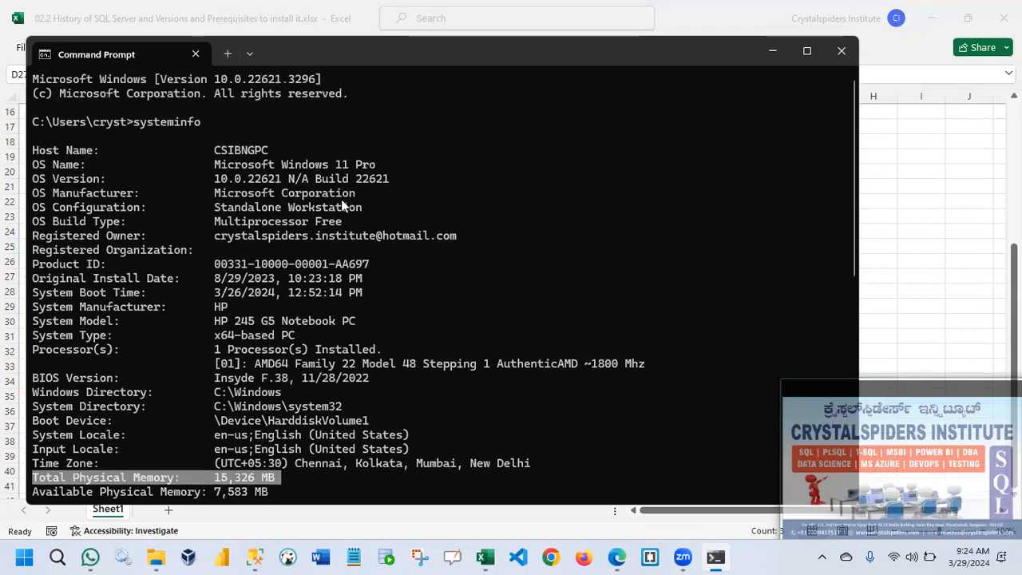
scroll(347, 193, "down", 1)
left_click_drag(214, 123, 402, 124)
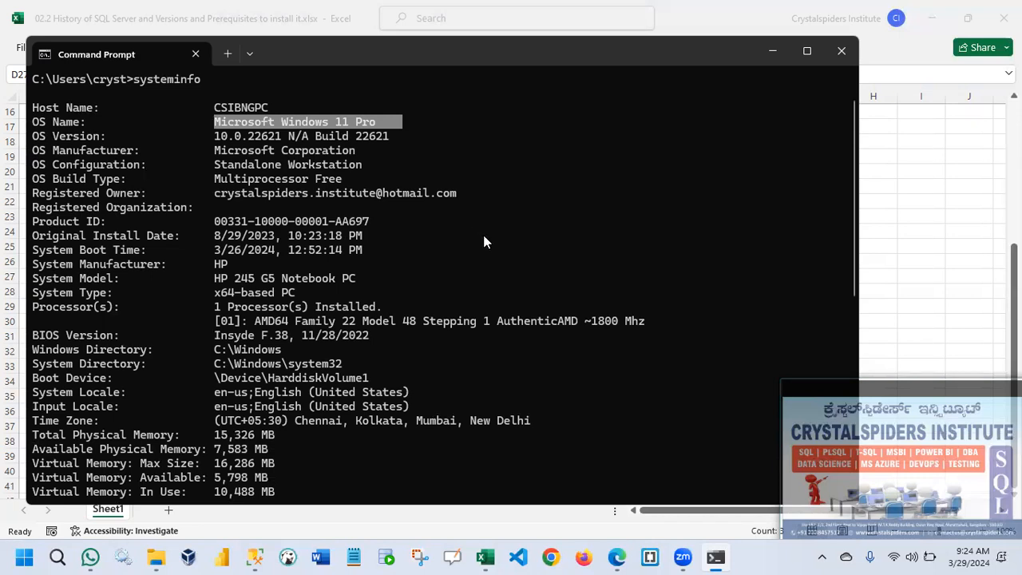
- Look through the rest of the systeminfo output and close Command Prompt
scroll(510, 251, "down", 1)
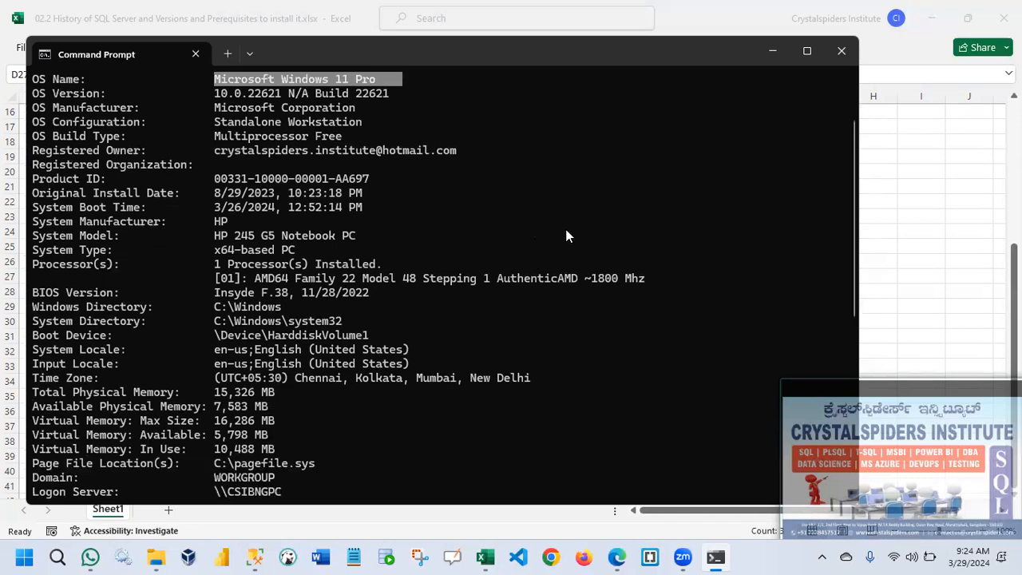
scroll(556, 231, "down", 3)
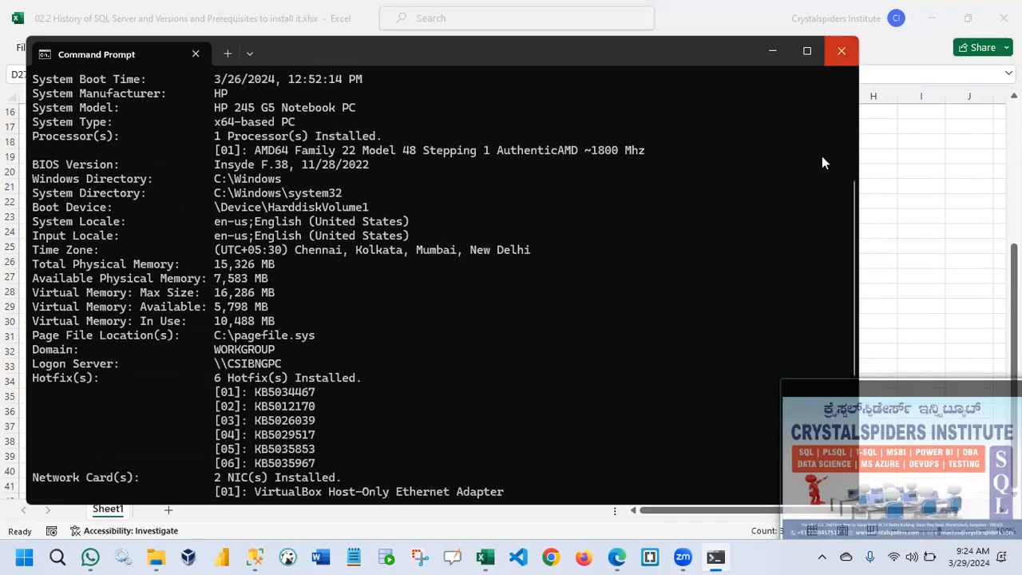
scroll(811, 159, "down", 2)
scroll(799, 164, "down", 2)
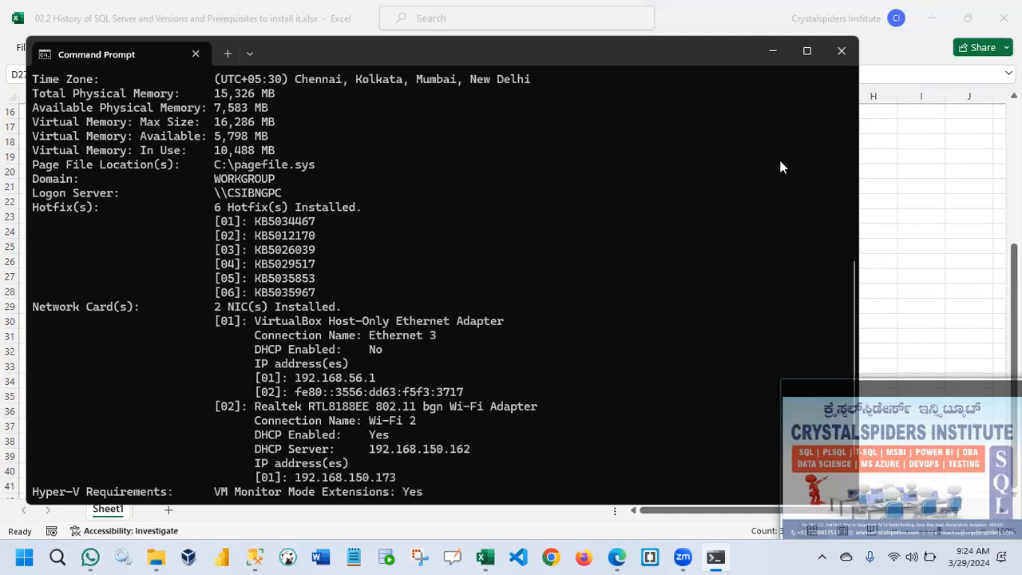
left_click(842, 50)
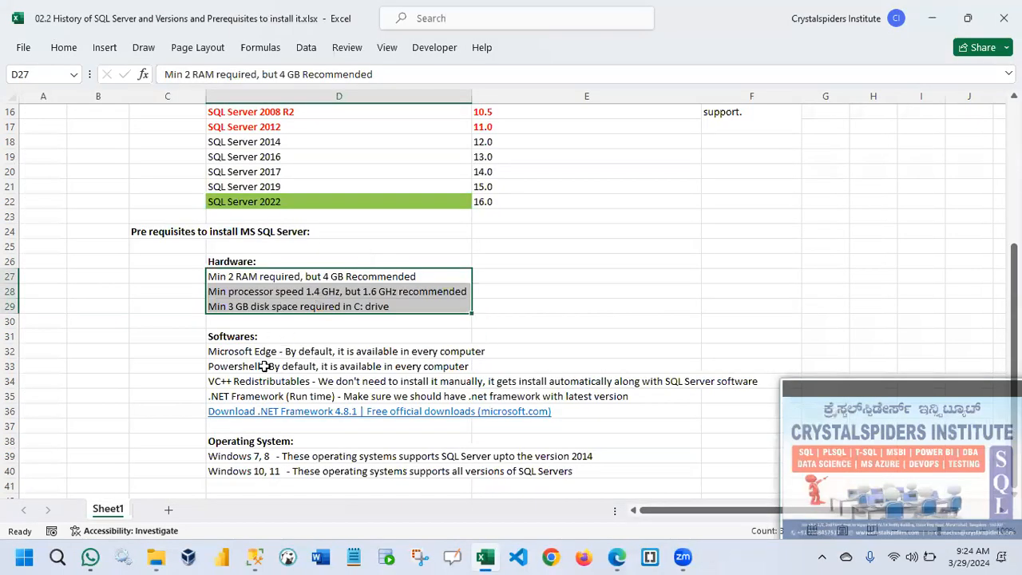
- Open Programs and Features in Control Panel and select the Microsoft .NET Framework 4.5 SDK entry
left_click(192, 393)
scroll(337, 381, "down", 1)
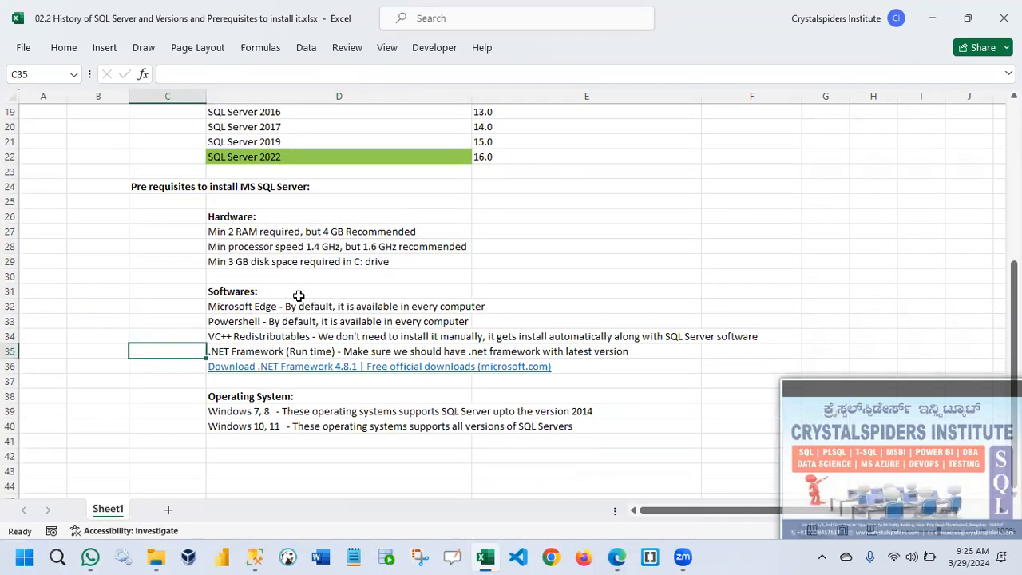
key("super")
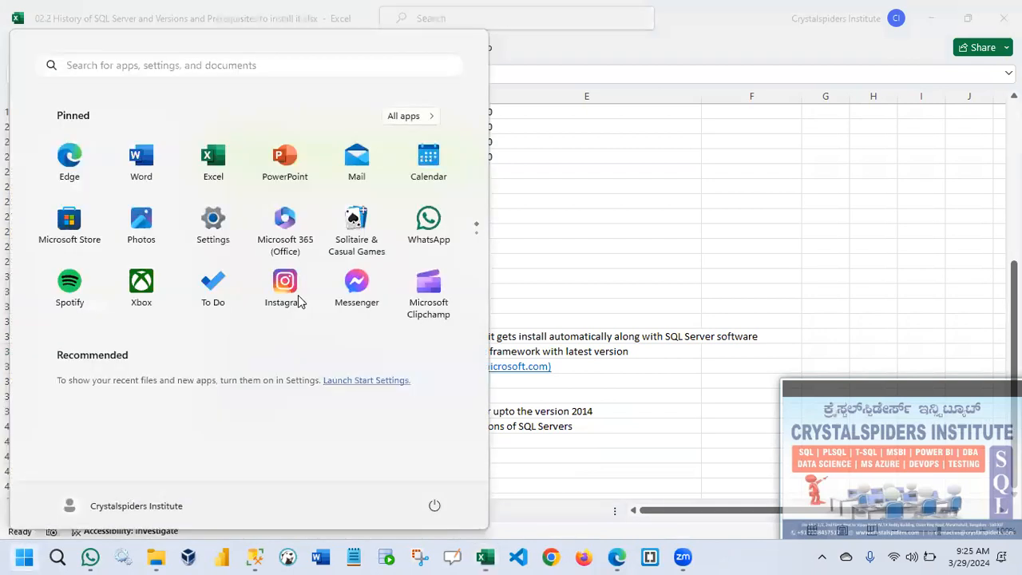
type("control")
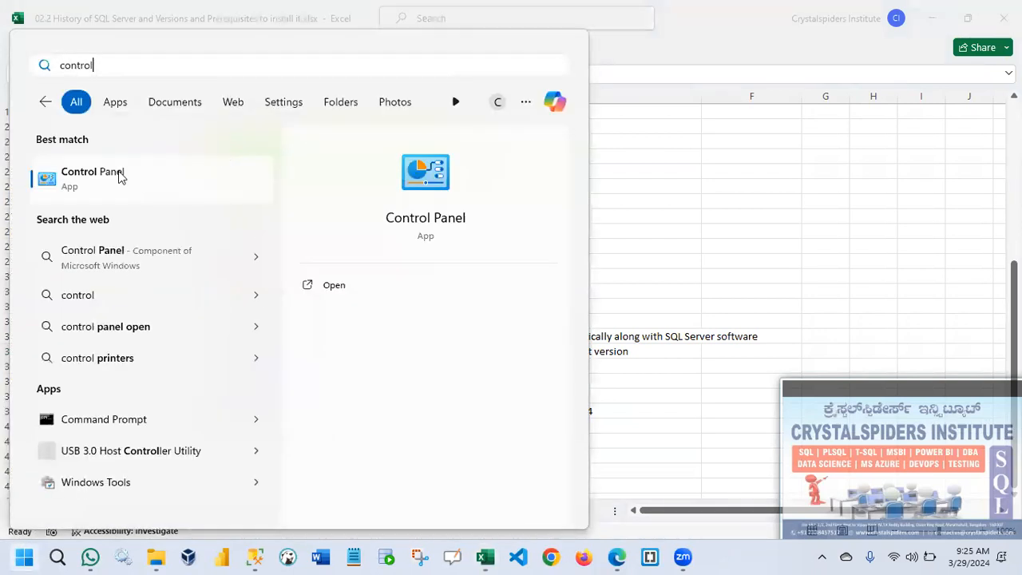
left_click(119, 176)
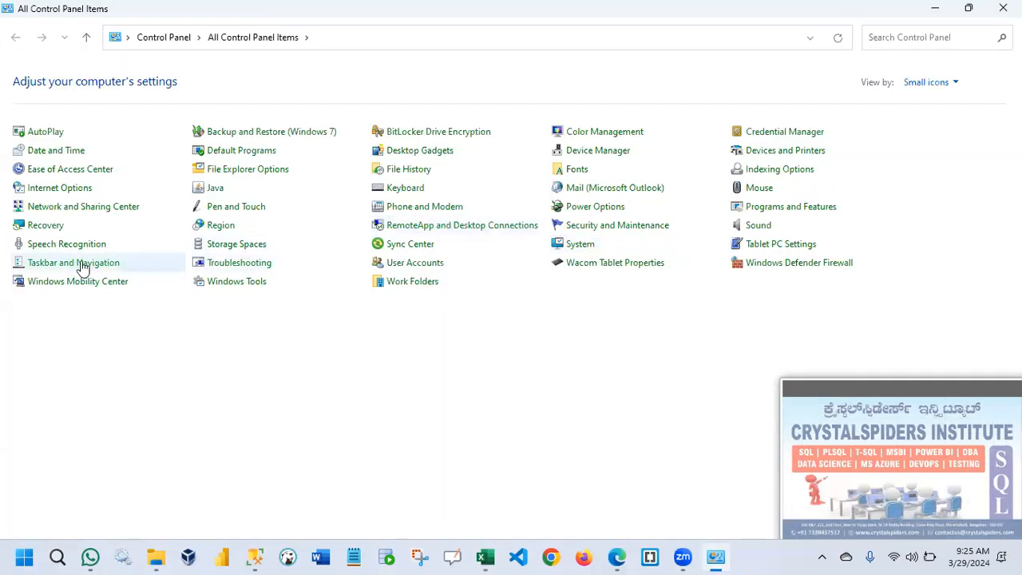
left_click(787, 208)
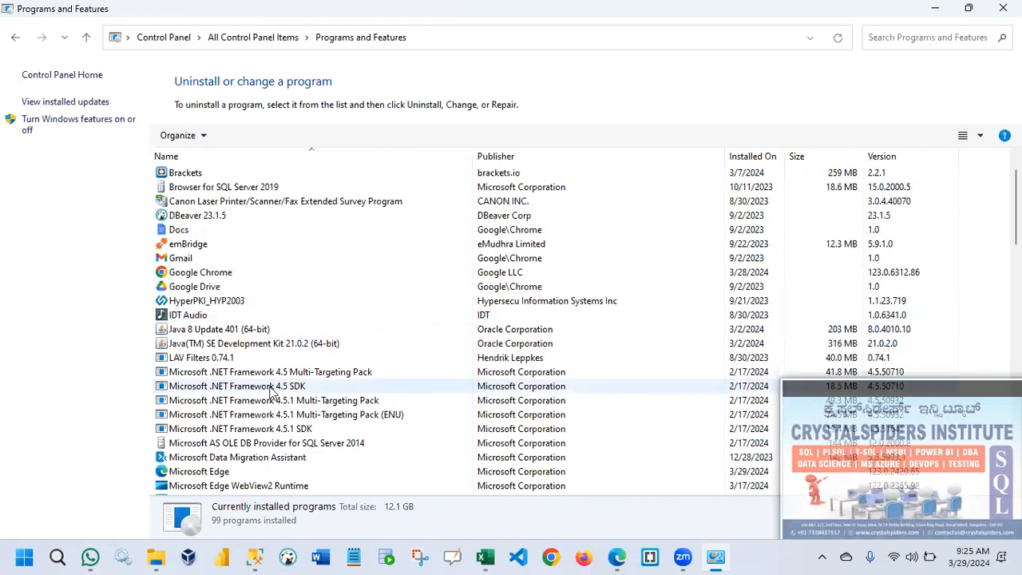
left_click(283, 389)
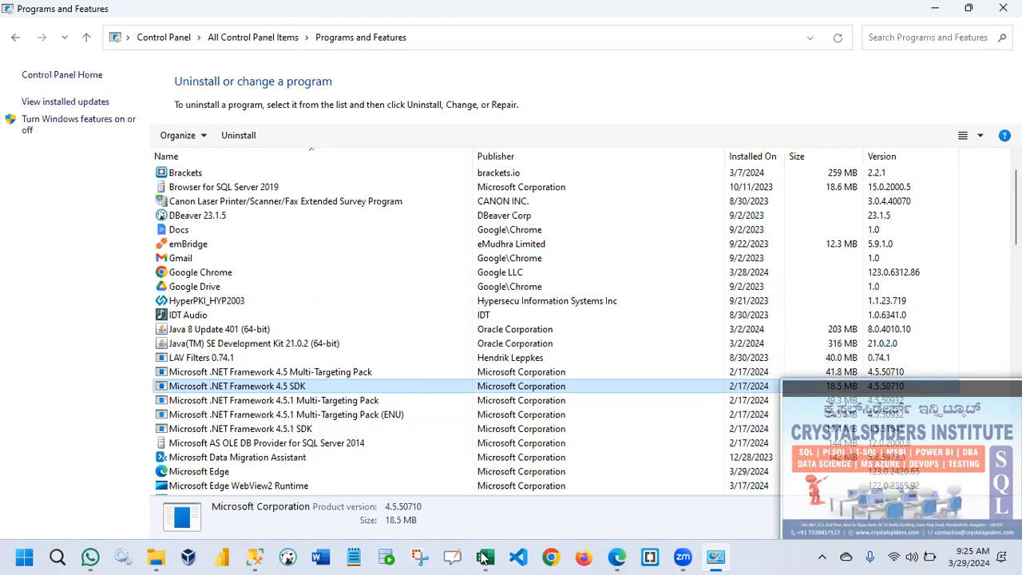
- Check the operating system prerequisites in the Excel workbook, then return to Programs and Features and close it
key("alt+Tab")
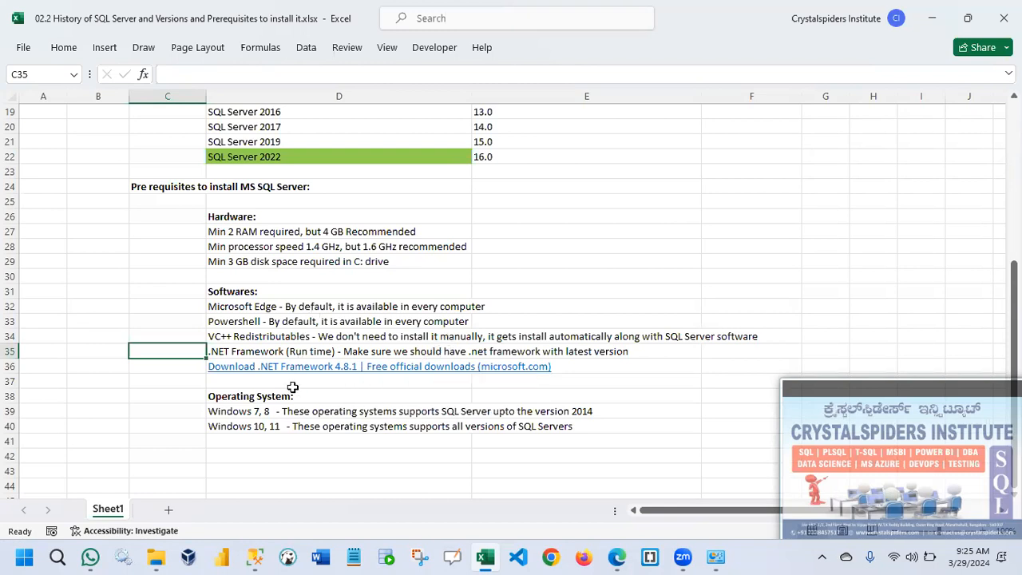
left_click(247, 397)
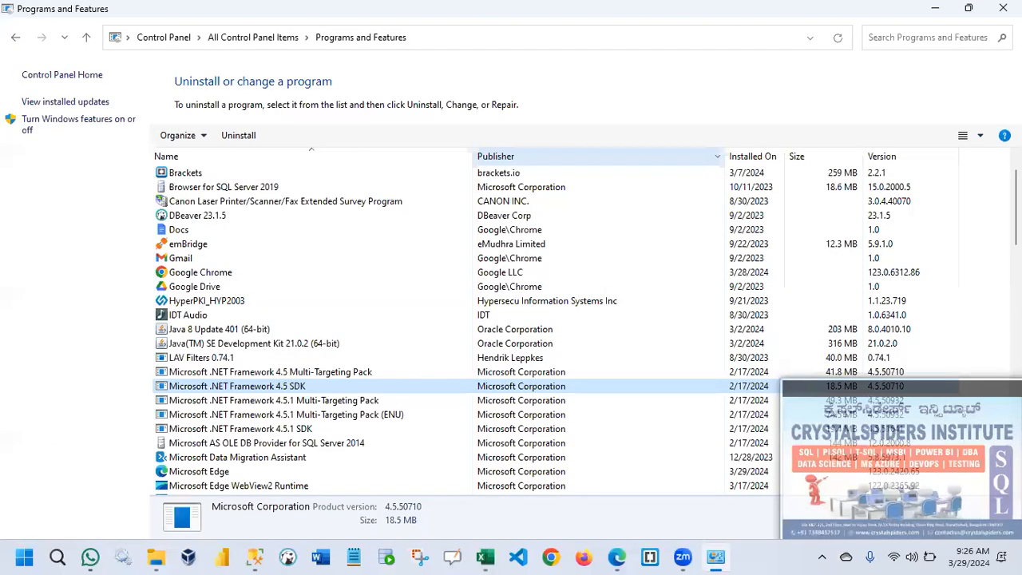
left_click(1011, 6)
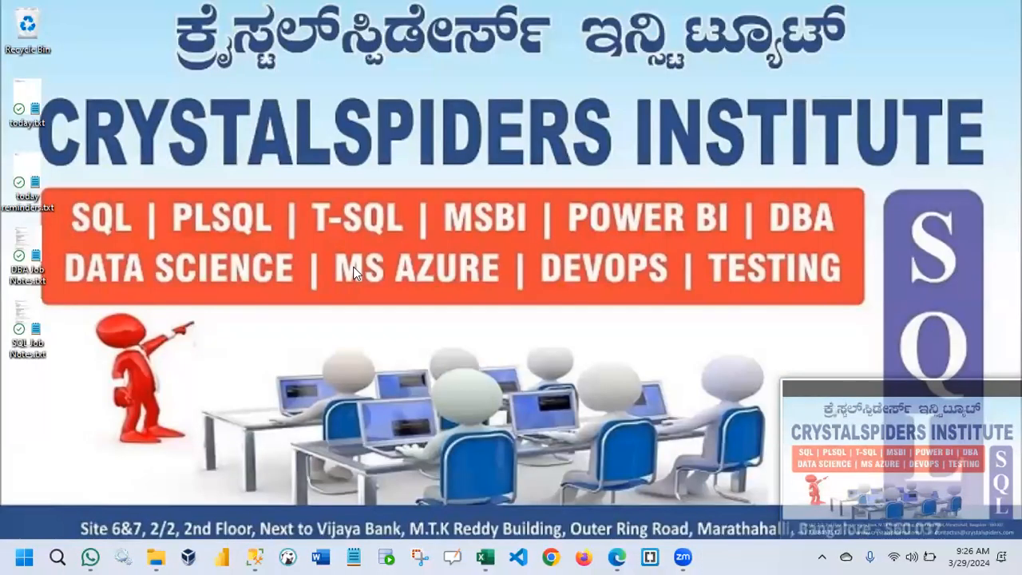
- Review SQL Server 2022 and the T-SQL database and client software entries in the Excel workbook, then minimize it
mouse_move(485, 557)
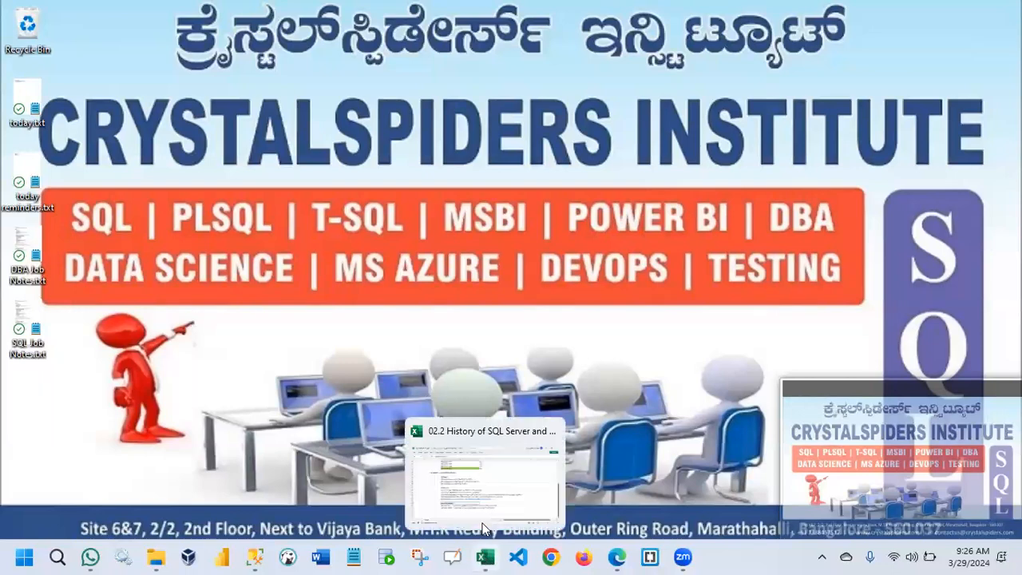
left_click(486, 487)
scroll(316, 410, "up", 6)
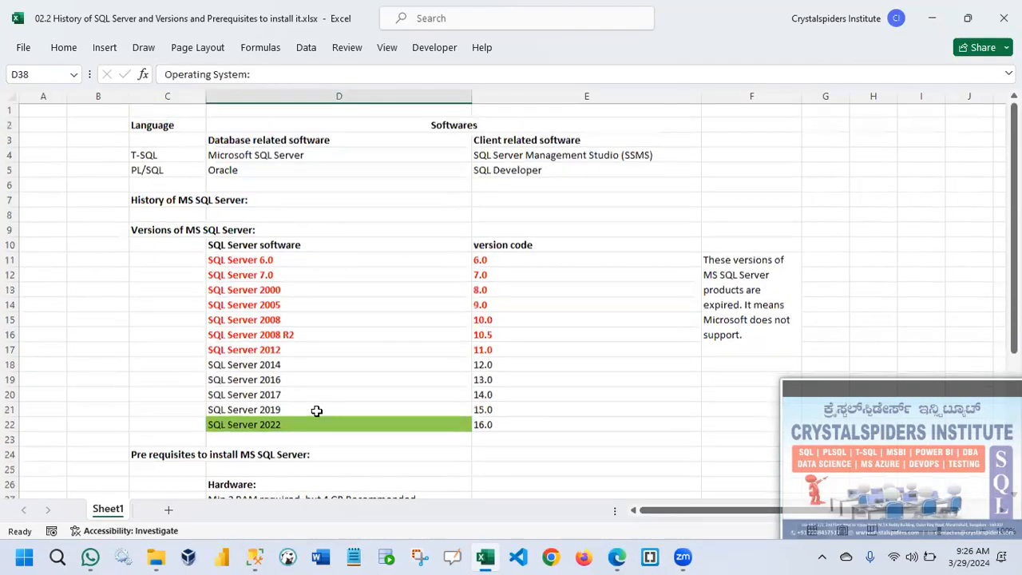
left_click(231, 425)
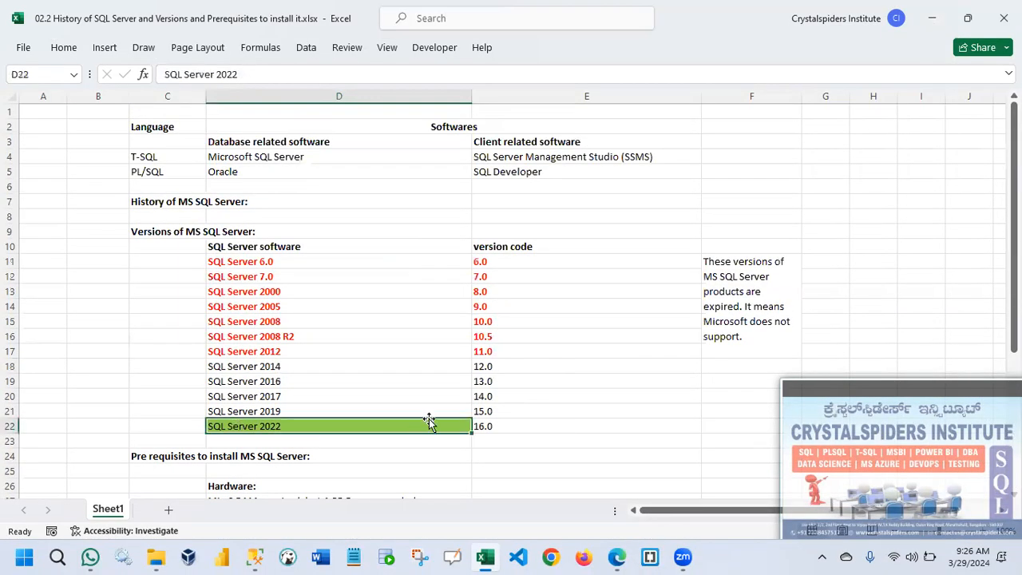
left_click(295, 156)
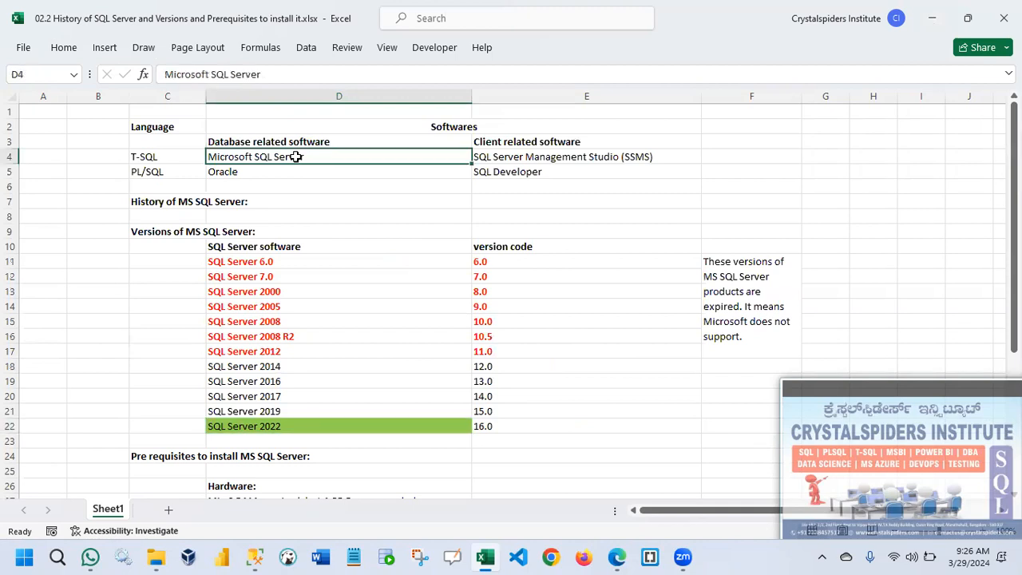
left_click(498, 157)
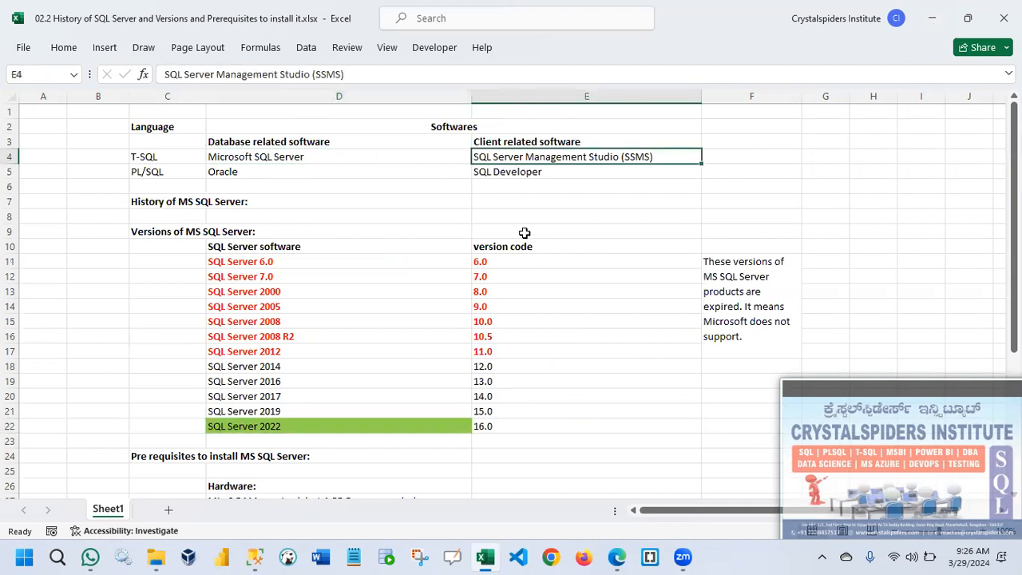
left_click_drag(372, 156, 527, 156)
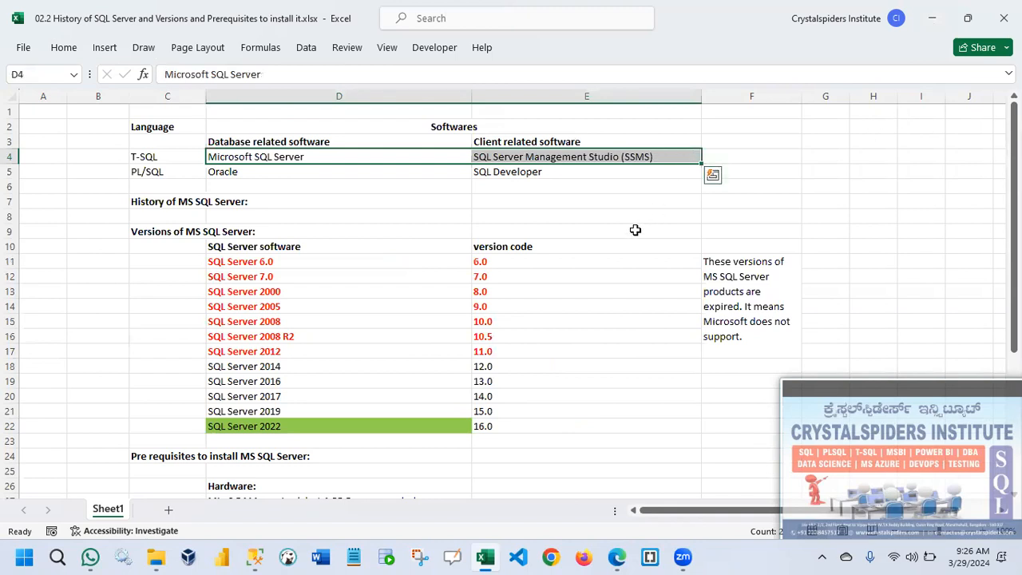
left_click(565, 158)
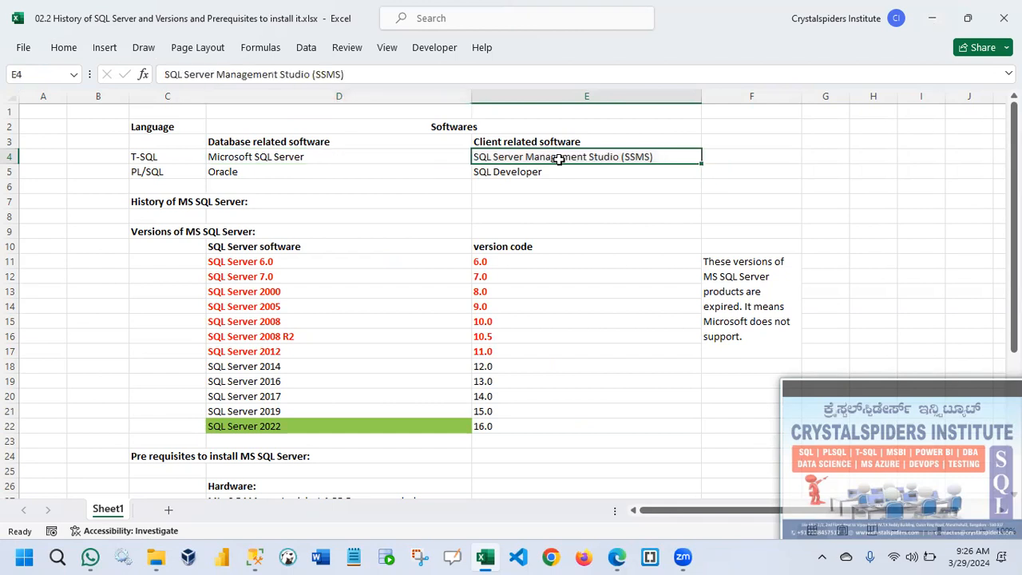
left_click(435, 158)
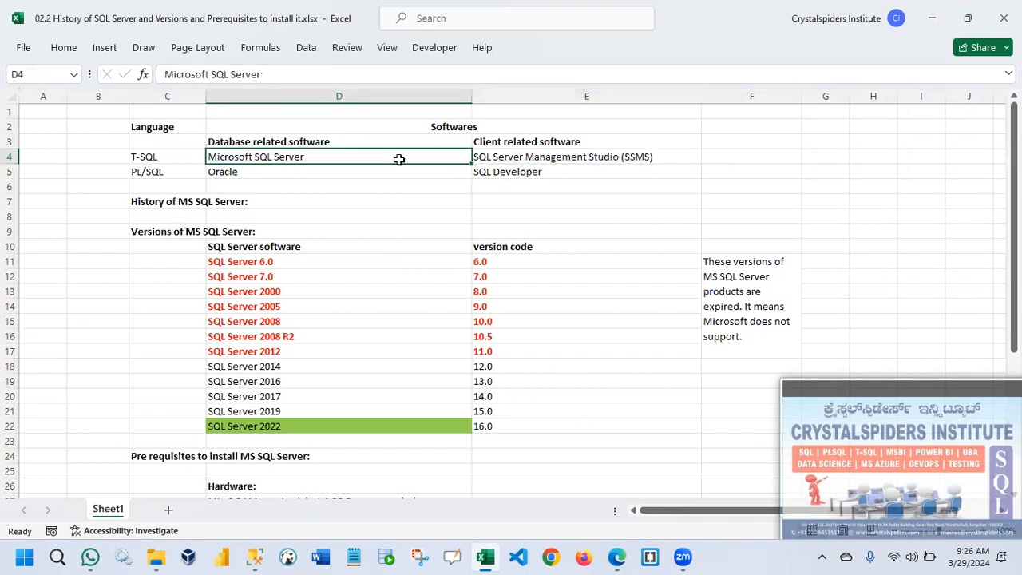
left_click(928, 19)
- Run setup.exe from the SQL2022 folder in File Explorer
mouse_move(149, 557)
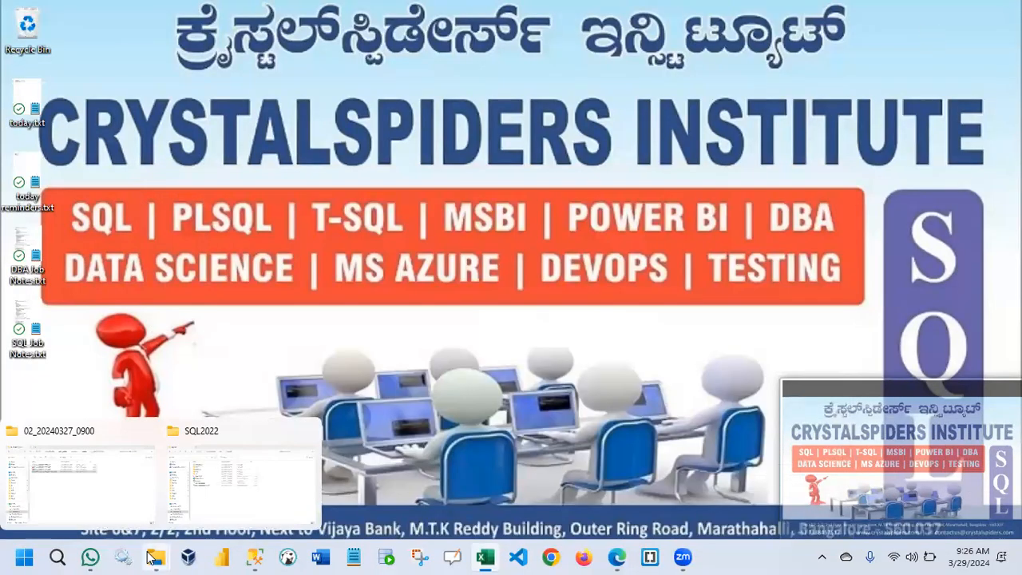
left_click(215, 515)
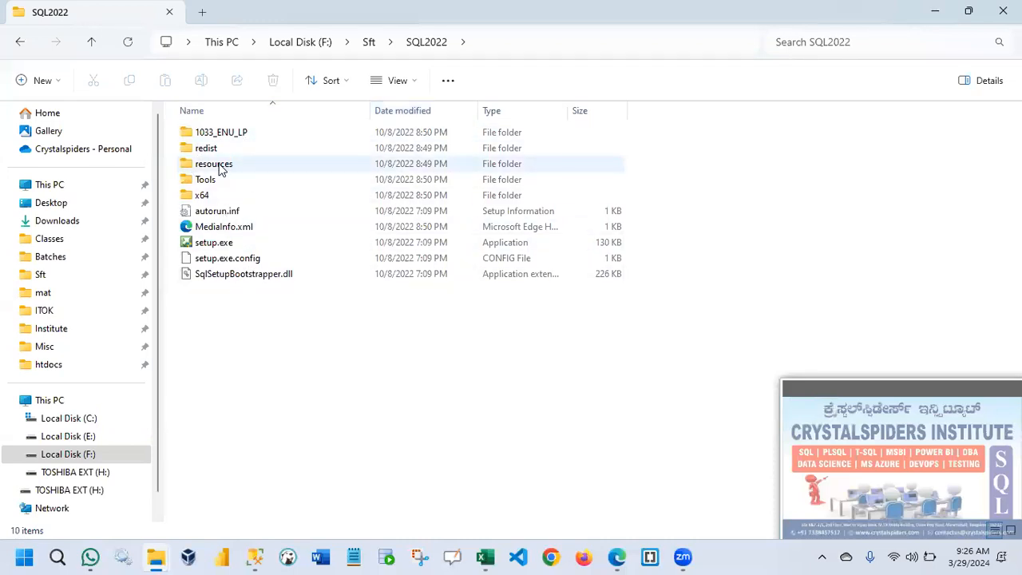
left_click(209, 244)
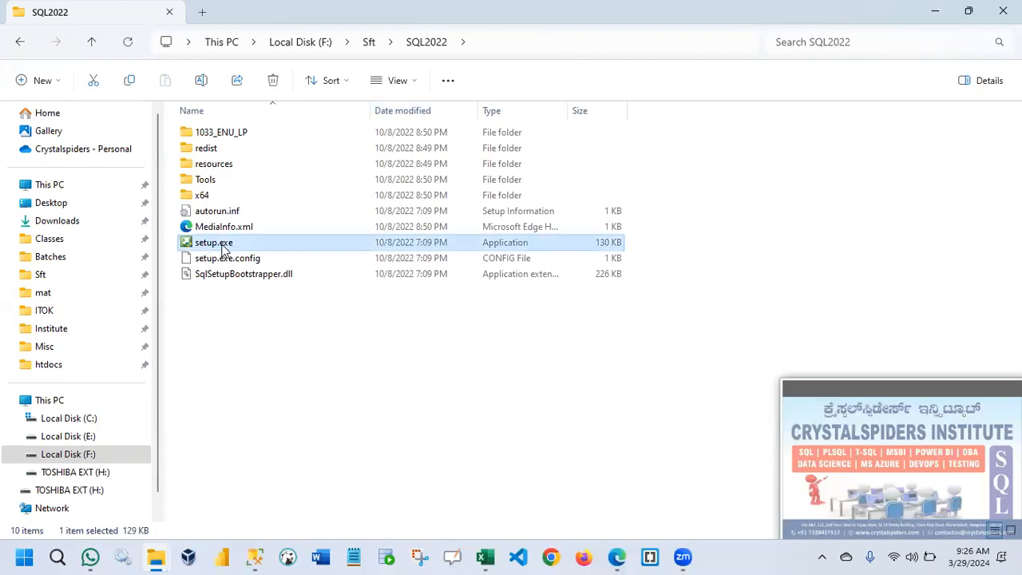
double_click(224, 248)
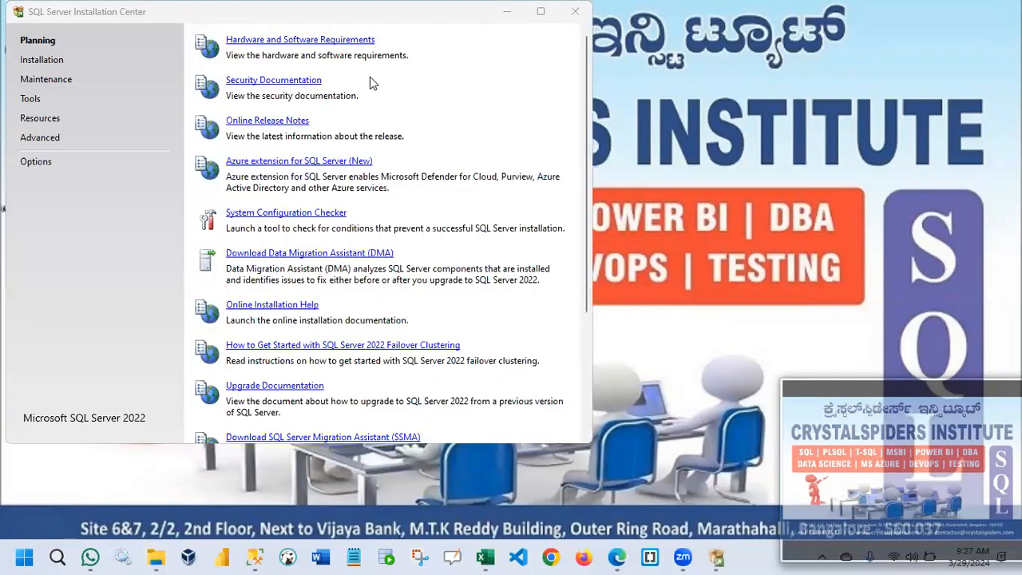
- Look through the Planning resources in the SQL Server Installation Center
left_click(51, 13)
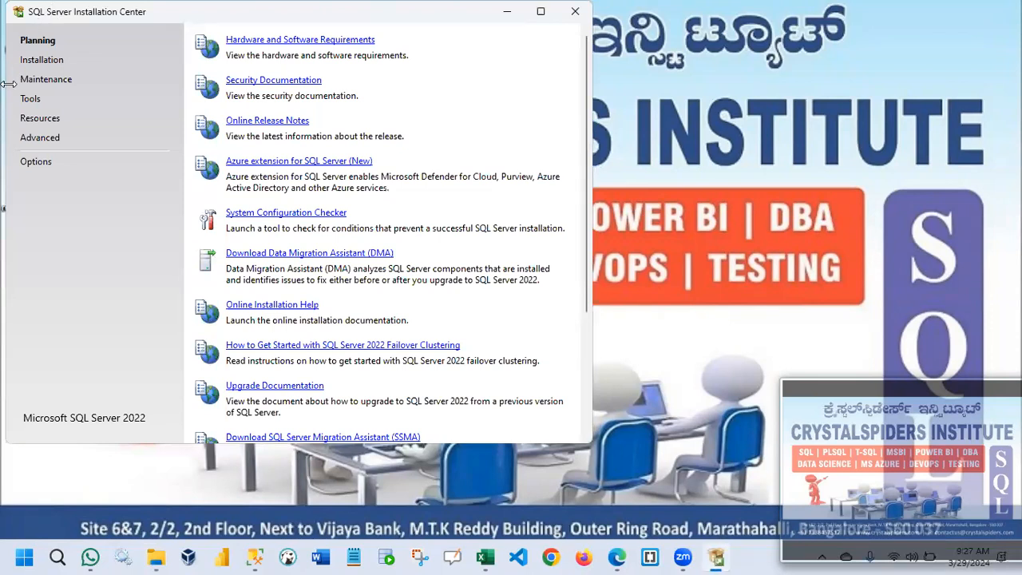
left_click_drag(8, 84, 3, 84)
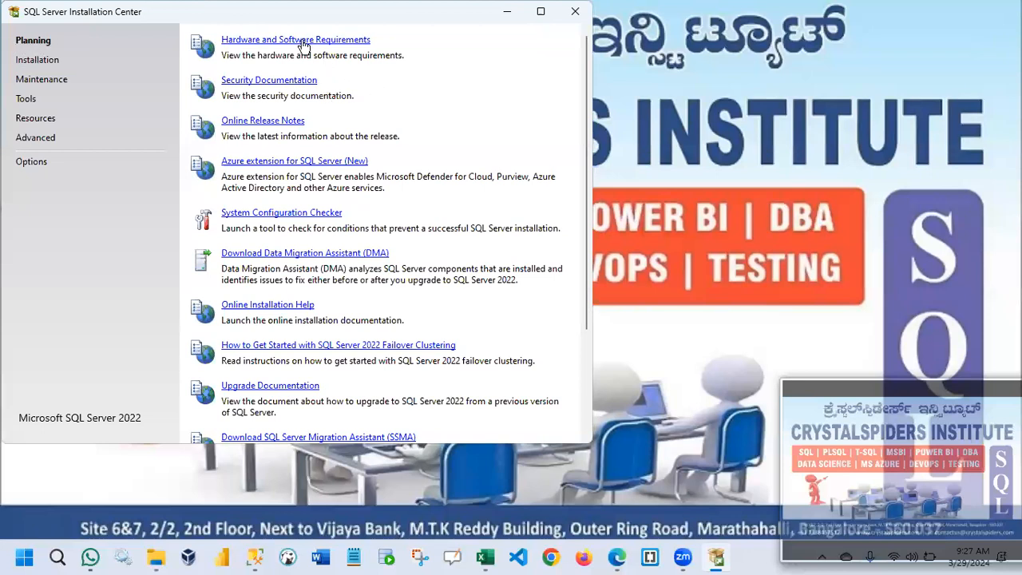
scroll(269, 352, "down", 3)
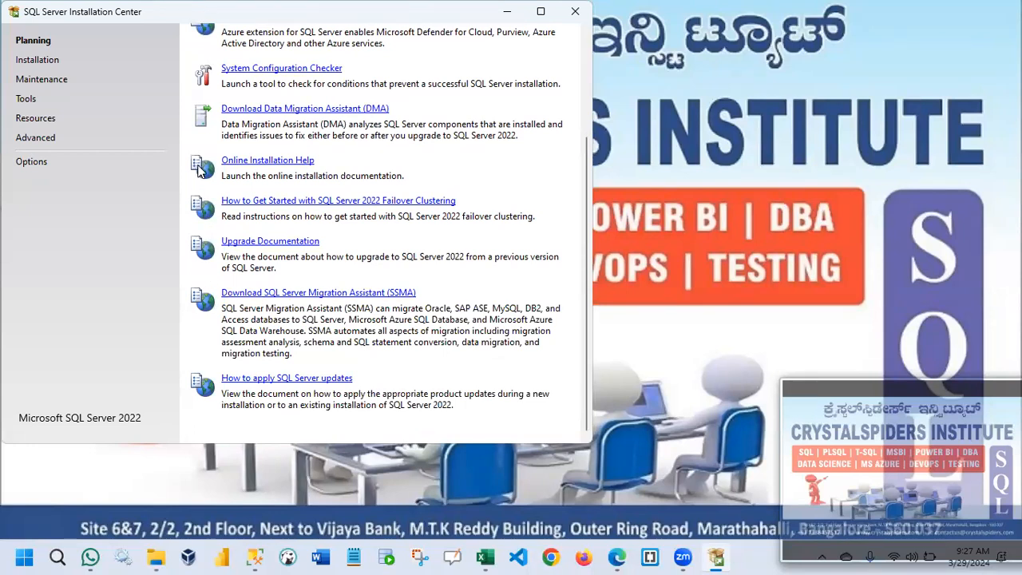
scroll(200, 169, "up", 3)
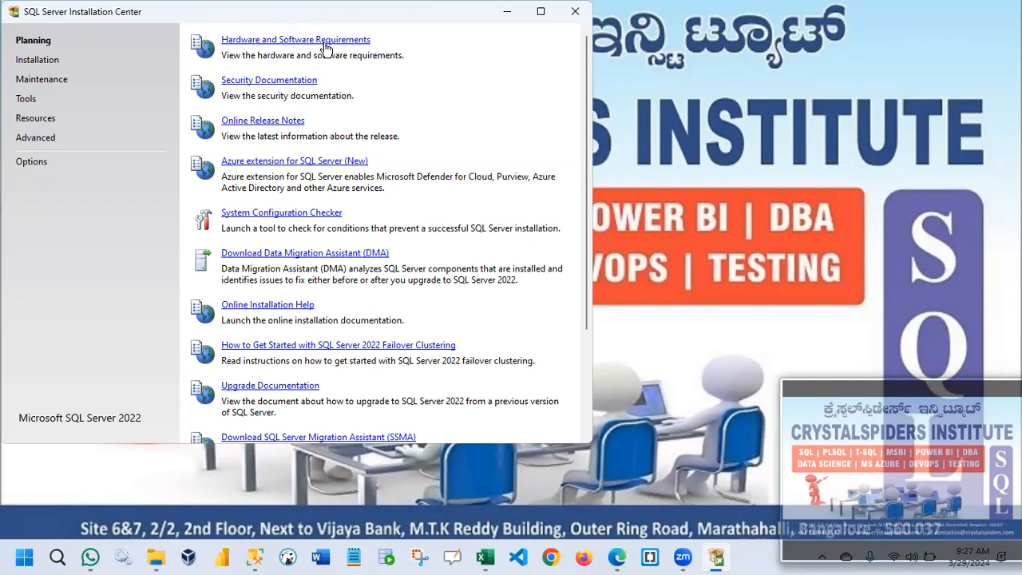
- Start a new SQL Server standalone installation and bring its Setup wizard clear of the Installation Center
left_click(37, 60)
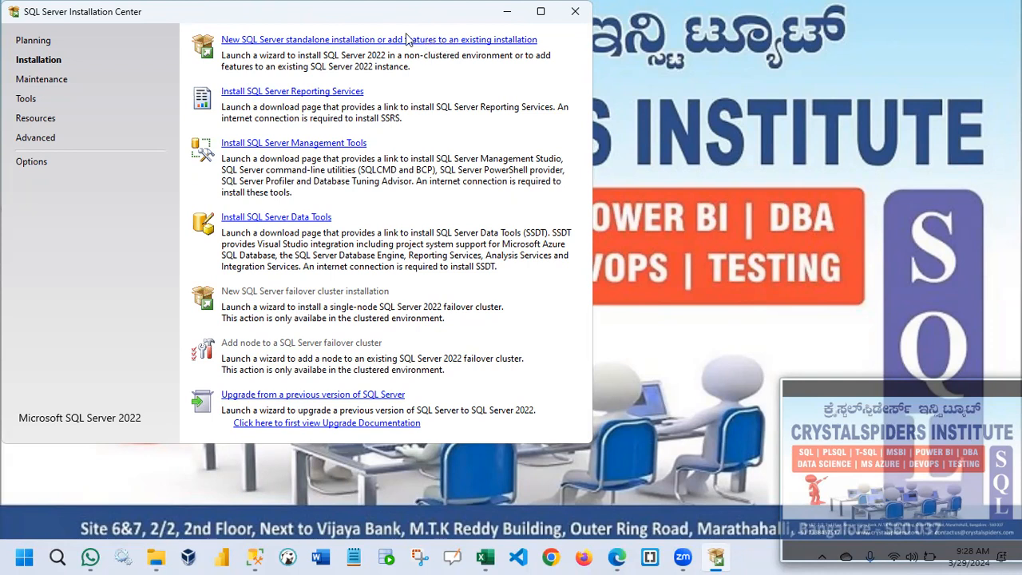
left_click(324, 41)
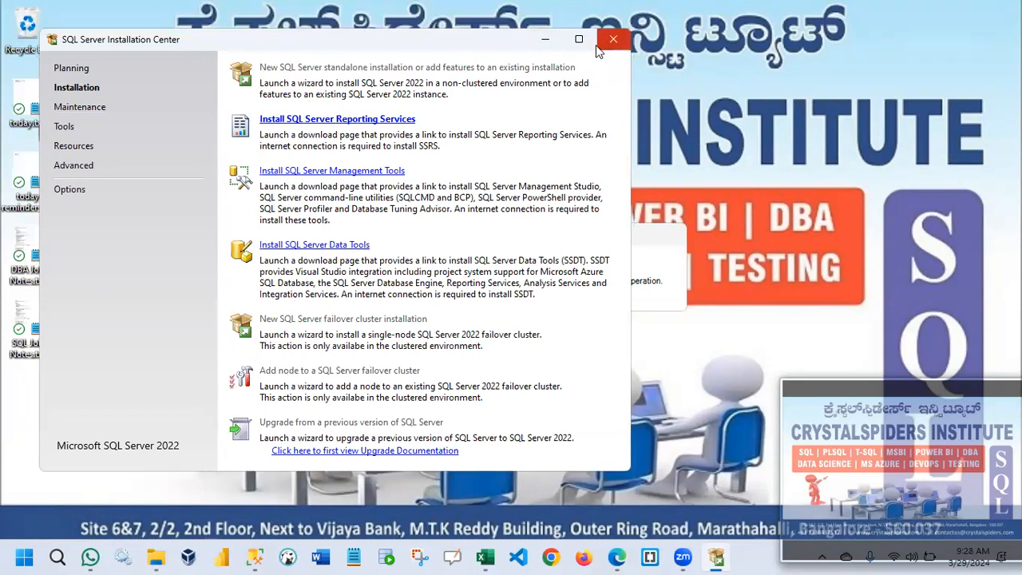
left_click(546, 44)
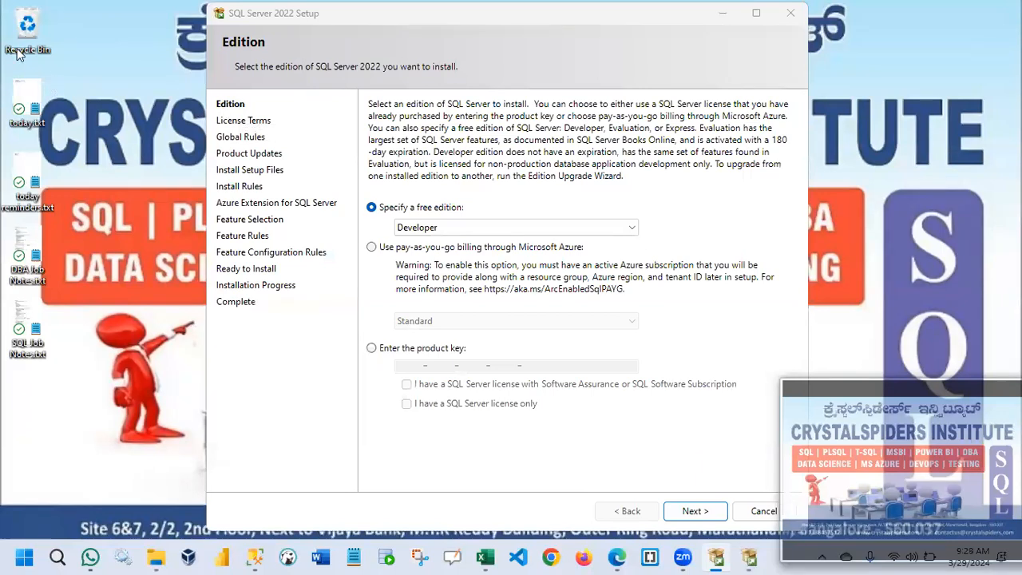
left_click(325, 36)
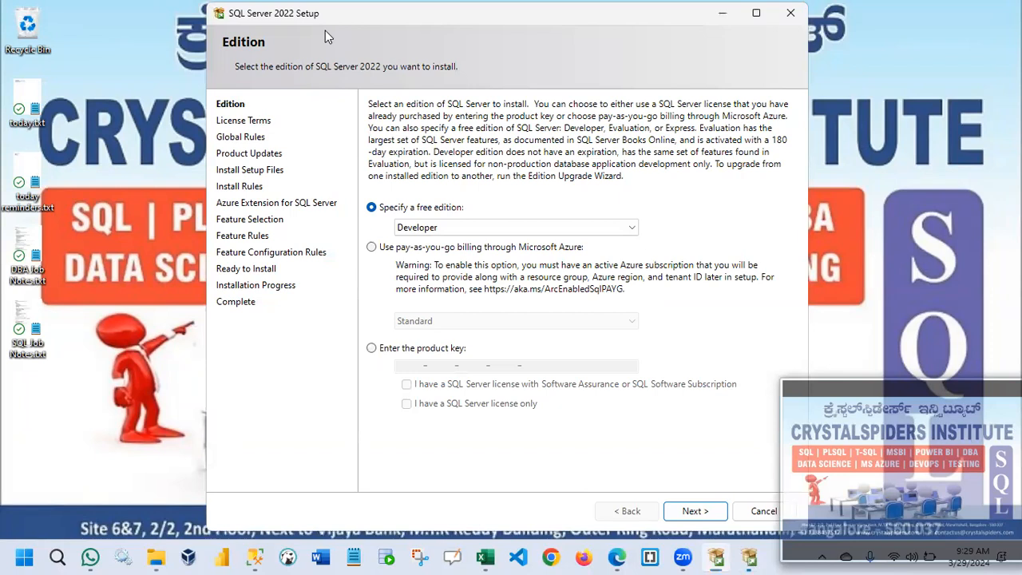
left_click_drag(325, 30, 168, 29)
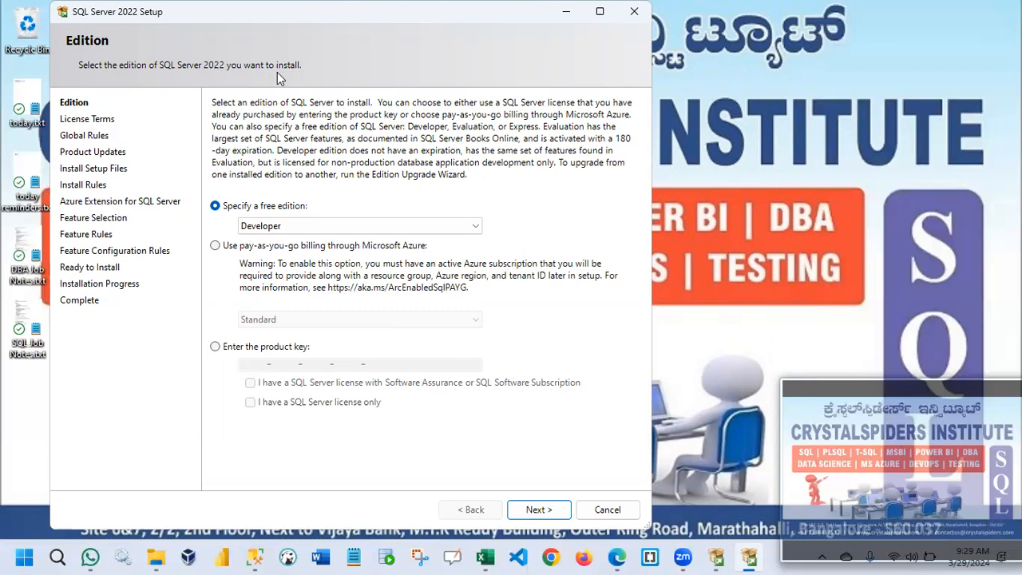
- Try Evaluation and Express as the free edition of SQL Server 2022
left_click(259, 229)
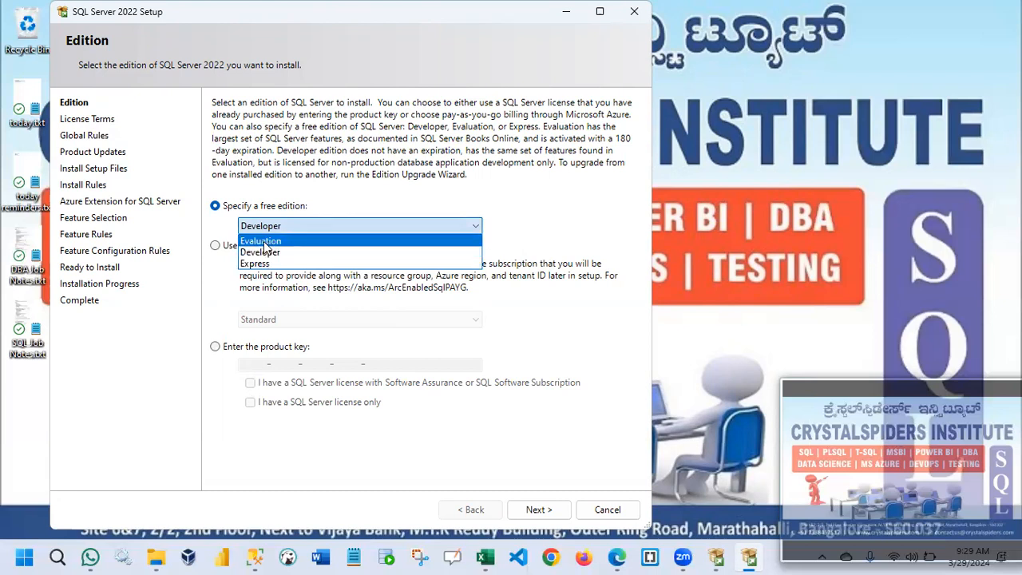
left_click(263, 243)
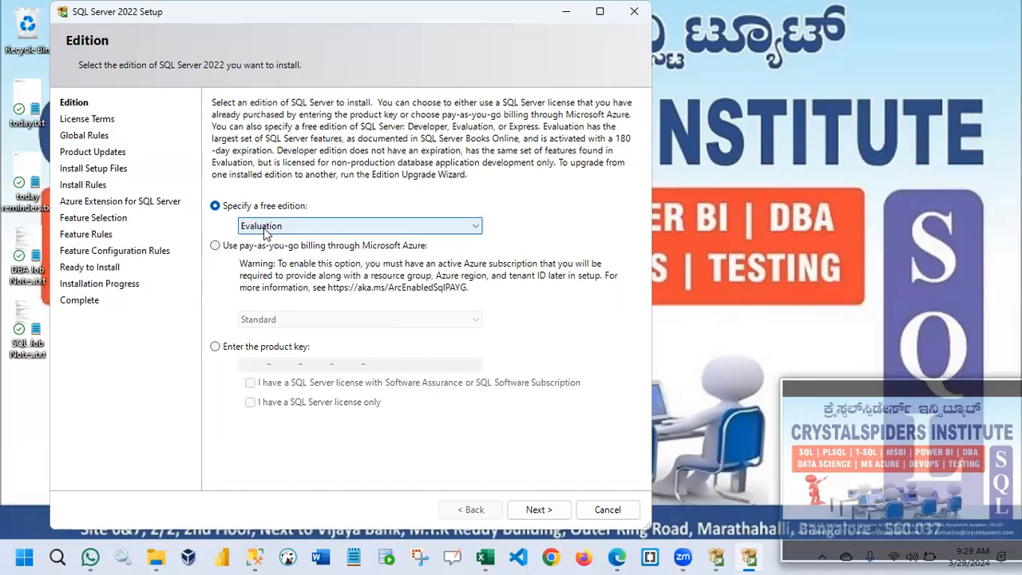
left_click(284, 230)
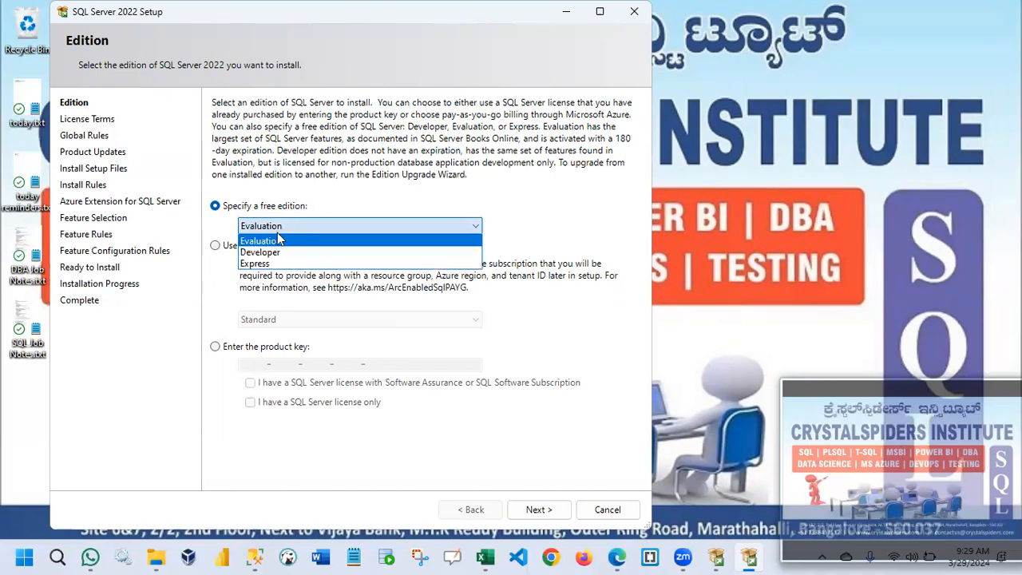
left_click(267, 264)
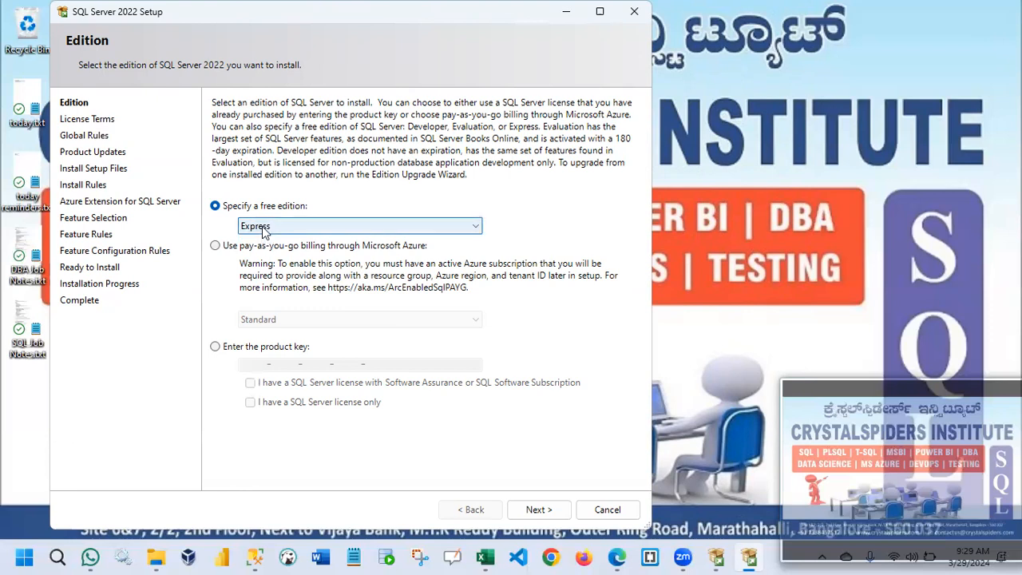
- Choose Developer as the free edition and continue to the license terms
left_click(264, 227)
left_click(272, 248)
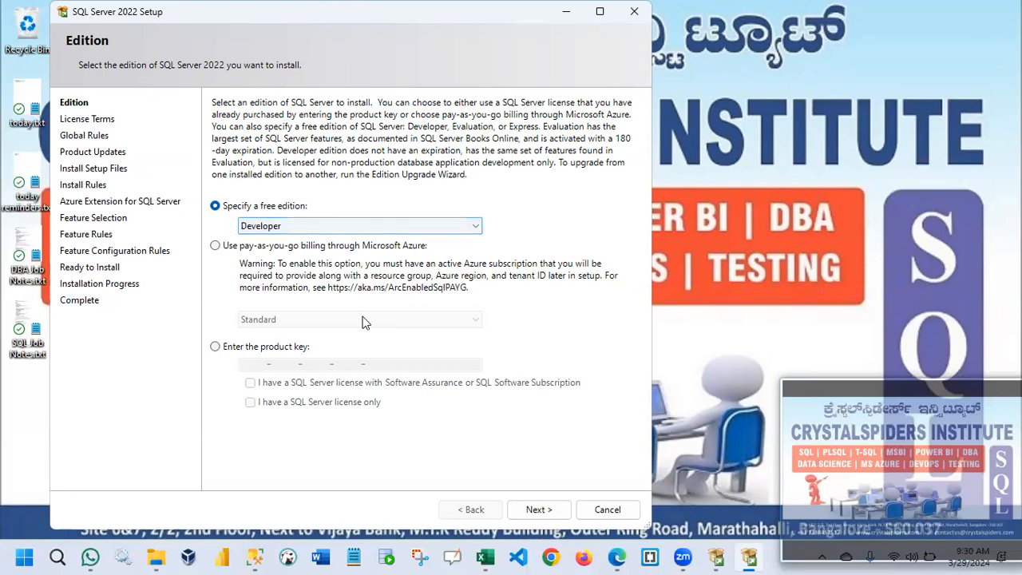
left_click(537, 510)
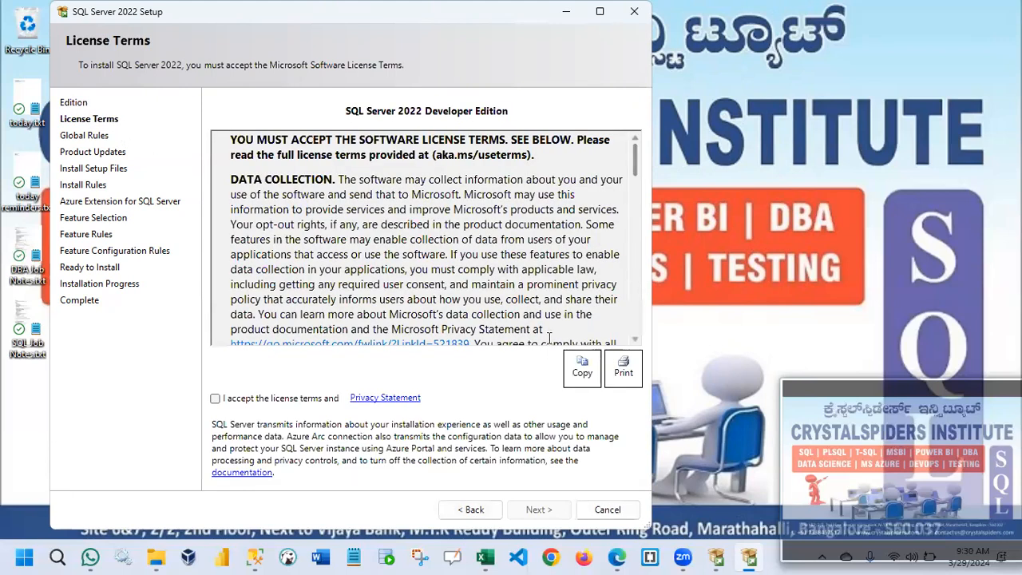
- Read through and accept the SQL Server 2022 Developer Edition license terms, then continue to the setup rule checks
scroll(628, 225, "down", 15)
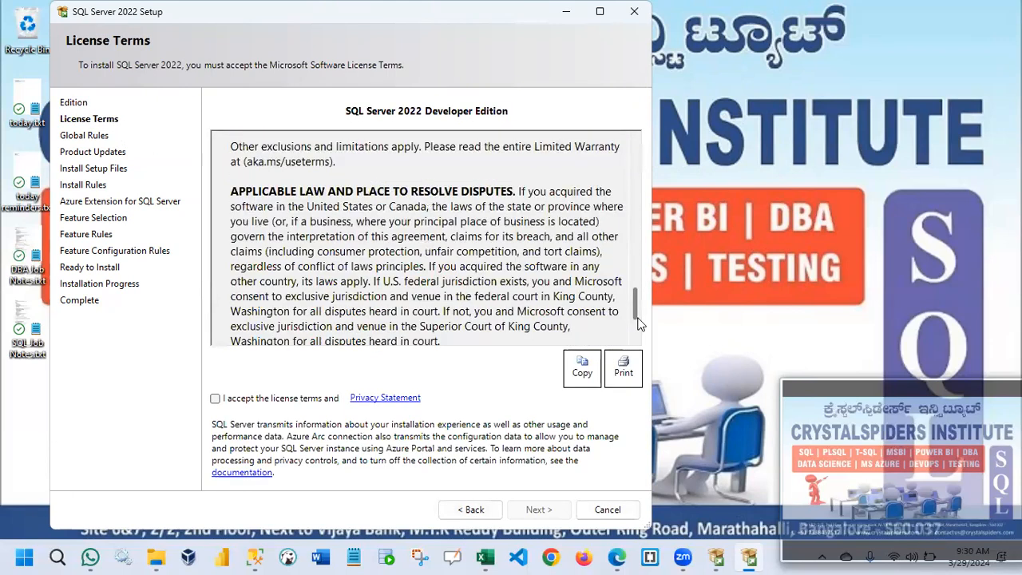
left_click(215, 398)
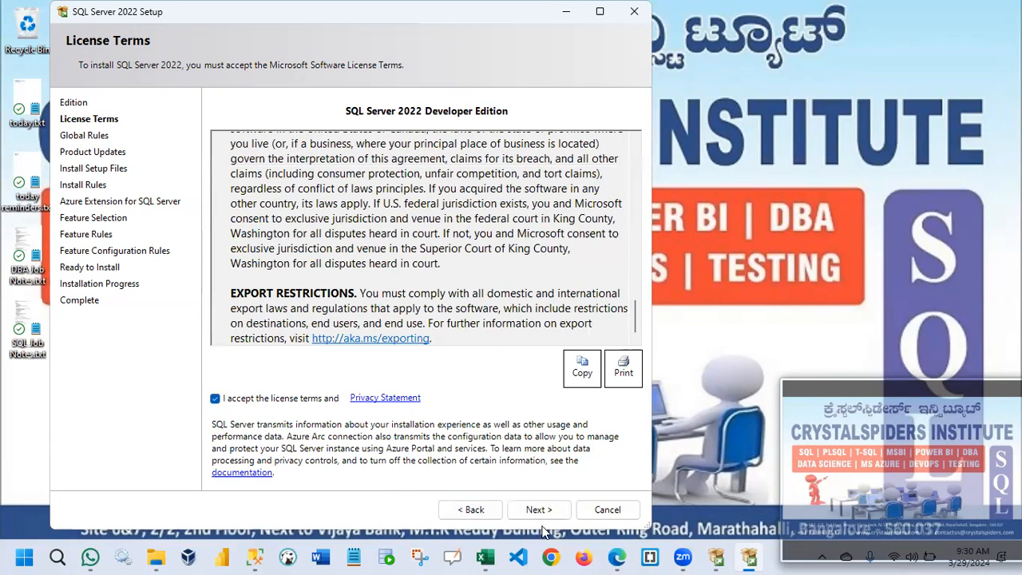
left_click(538, 510)
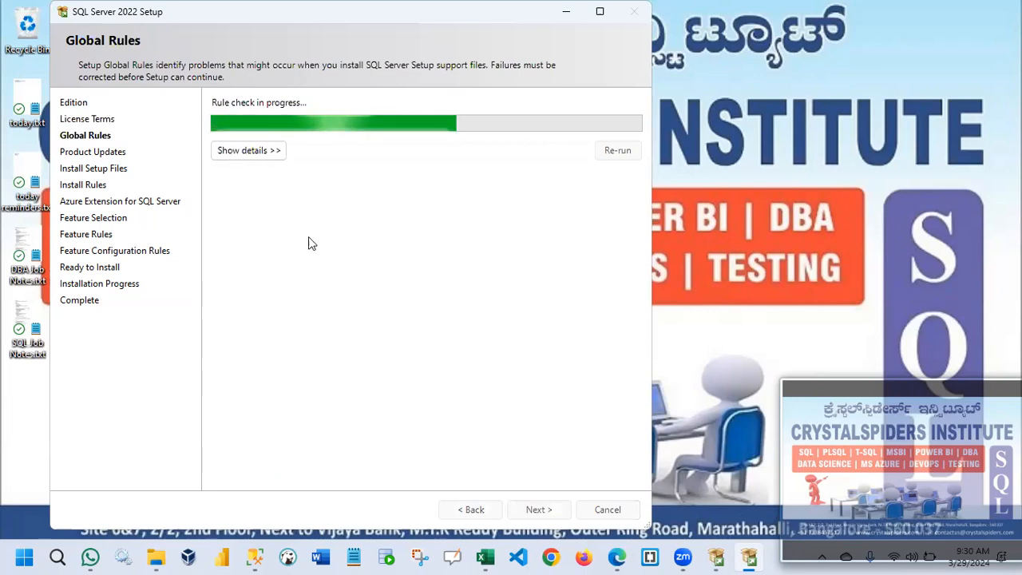
- Show the rule check details and continue past Install Rules to the Azure Extension for SQL Server page
left_click(246, 152)
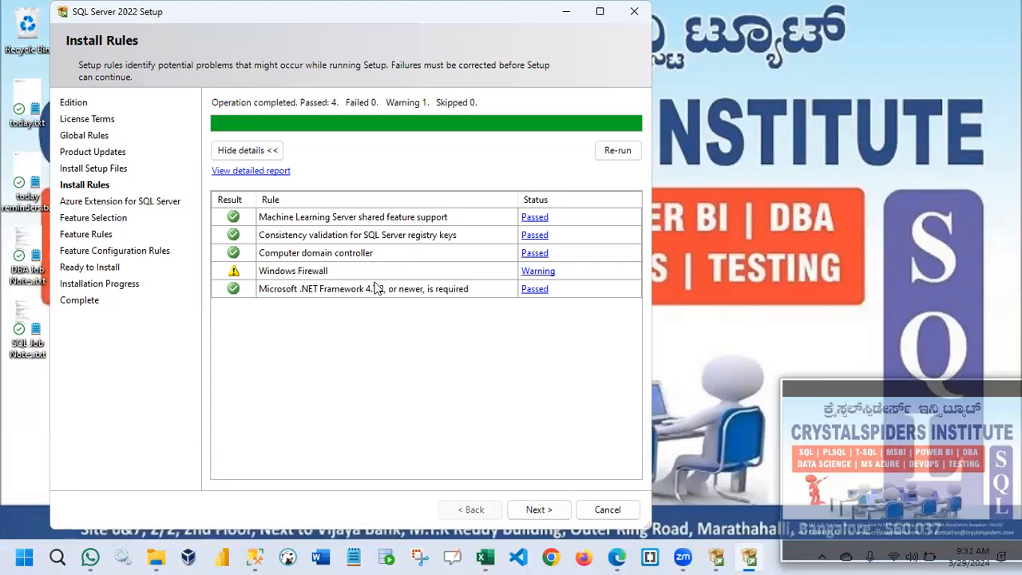
left_click(537, 509)
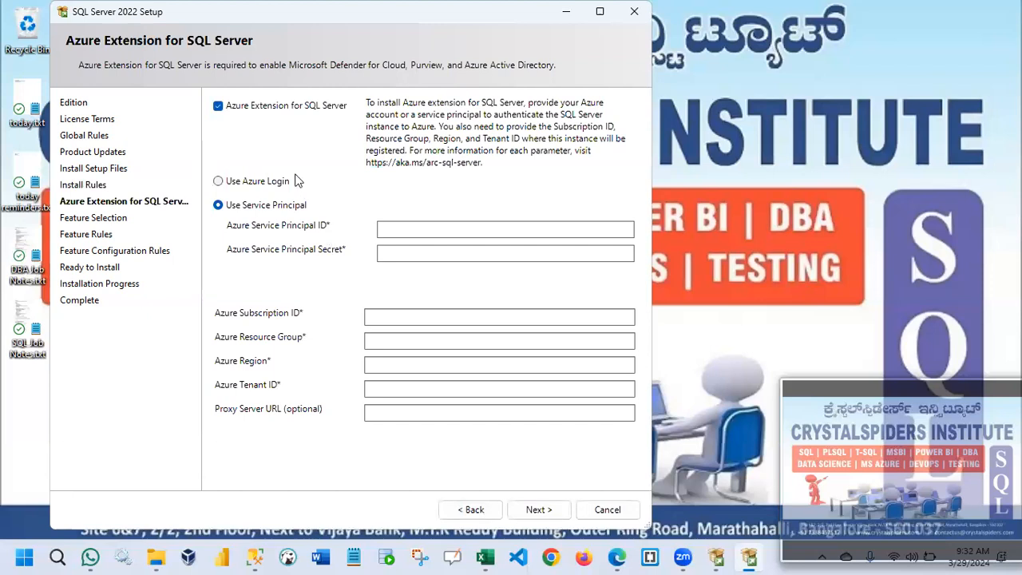
- Exclude the Azure Extension for SQL Server from the installation and continue to Feature Selection
left_click(217, 106)
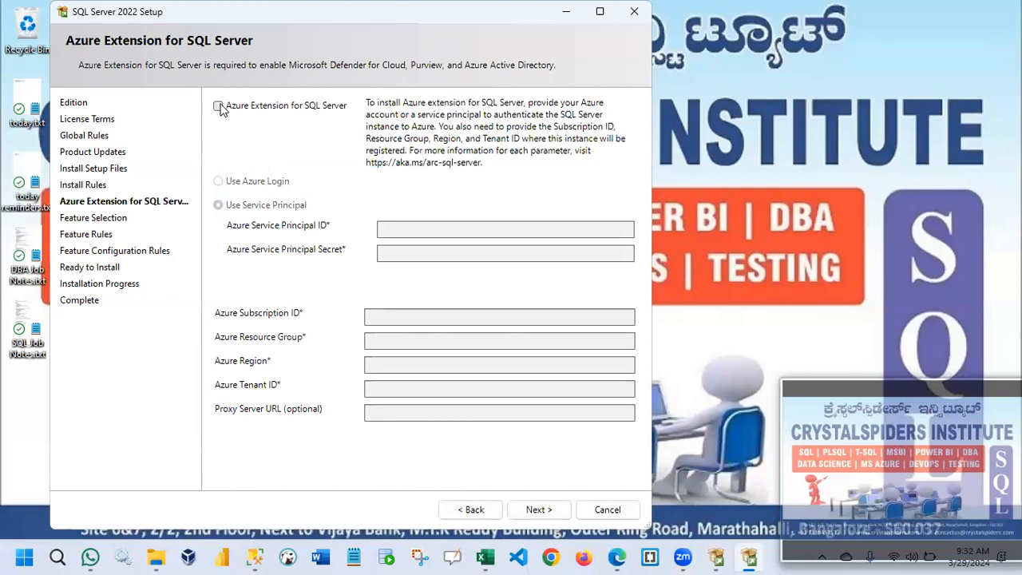
left_click(541, 512)
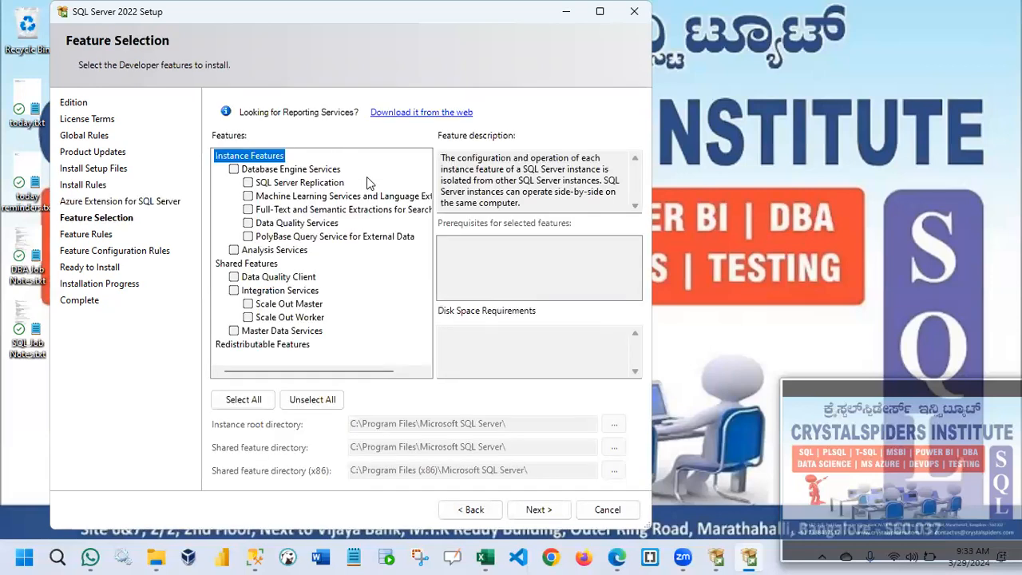
- Select Database Engine Services and Integration Services as the features to install
double_click(271, 26)
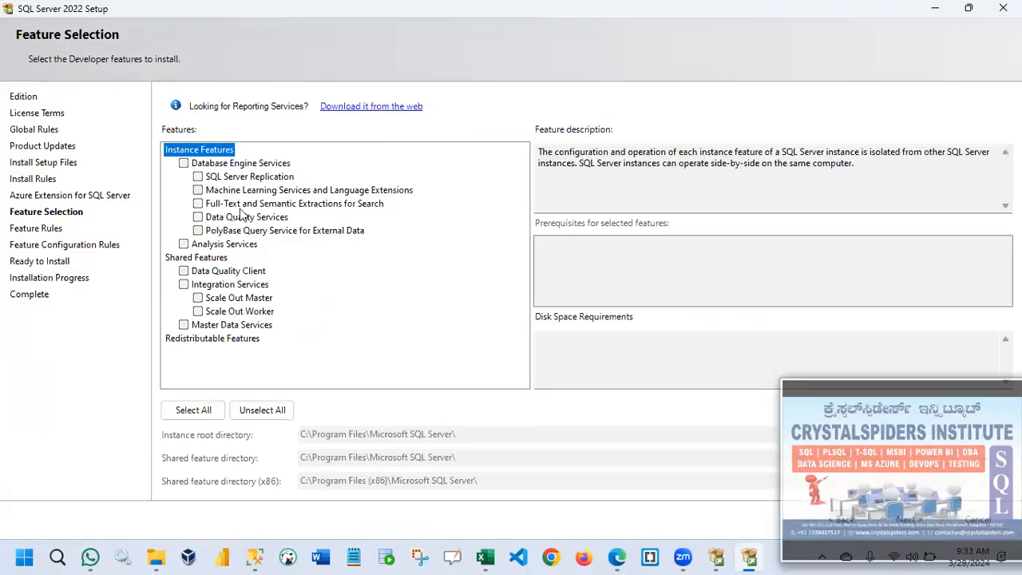
left_click(184, 162)
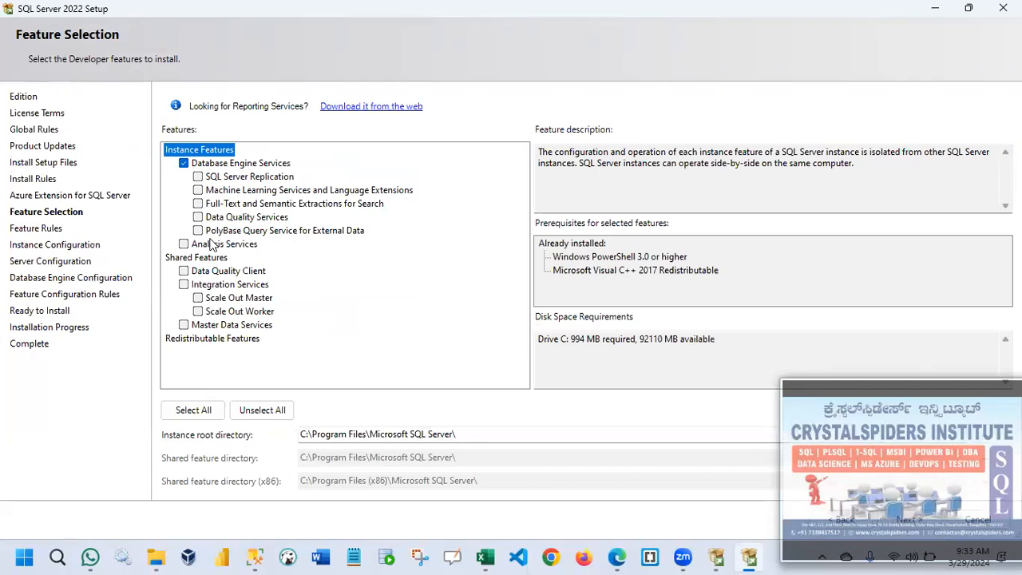
left_click(184, 285)
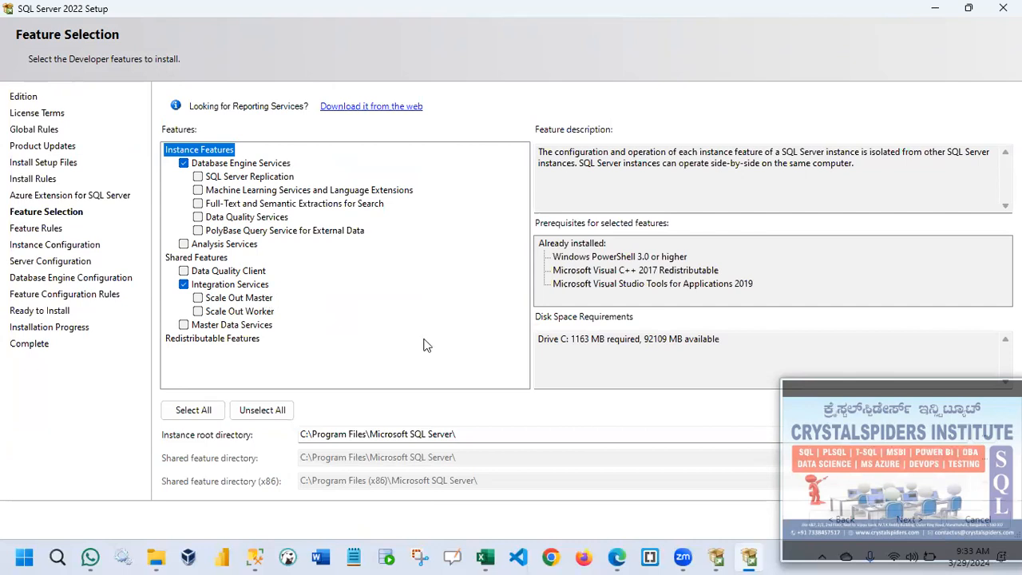
left_click(968, 8)
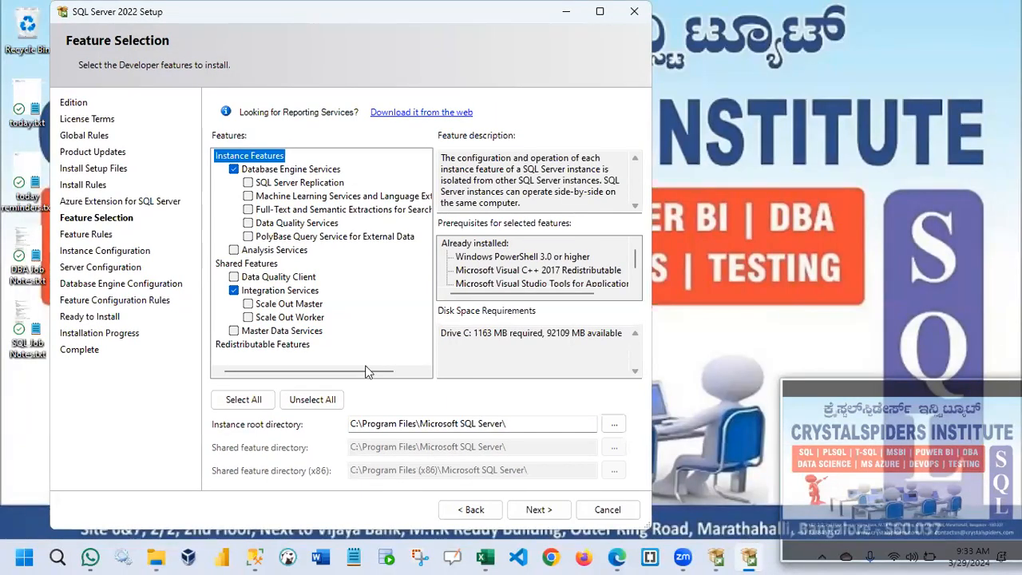
- Examine the instance root directory, the disk space requirements and the prerequisites for the selected features
left_click_drag(512, 424, 380, 426)
left_click(379, 426)
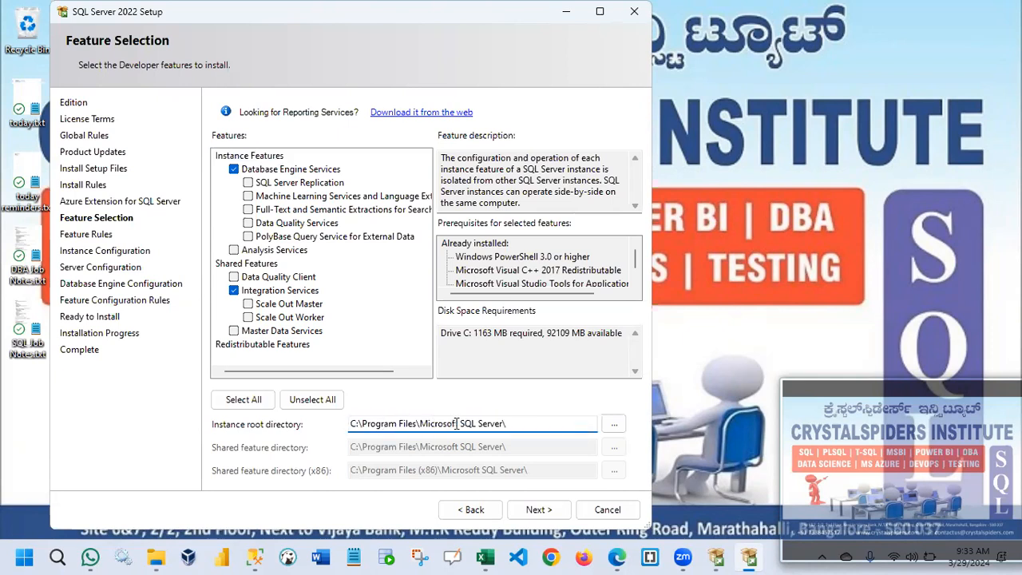
left_click(512, 424)
left_click_drag(462, 424, 333, 425)
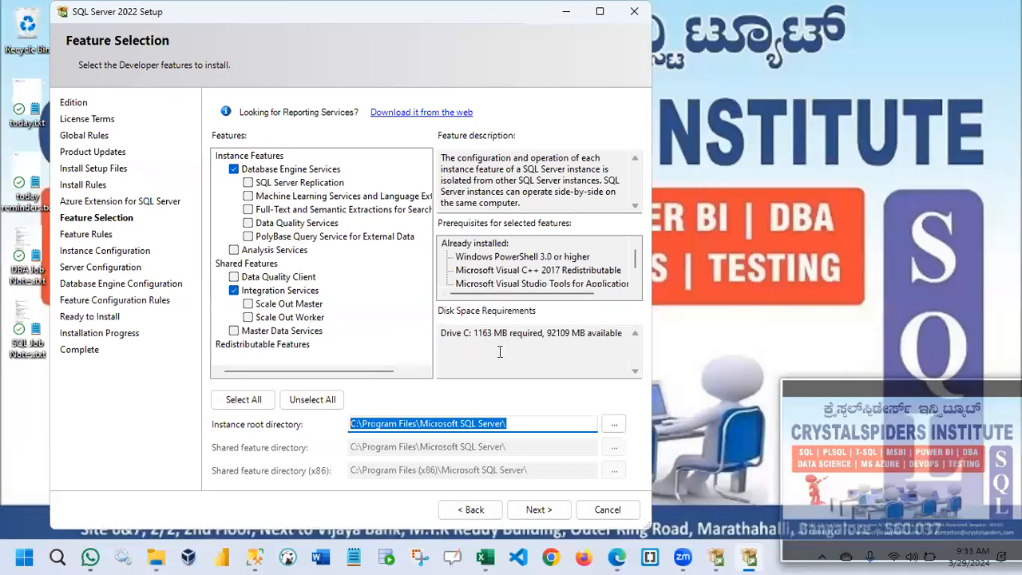
left_click_drag(473, 332, 536, 336)
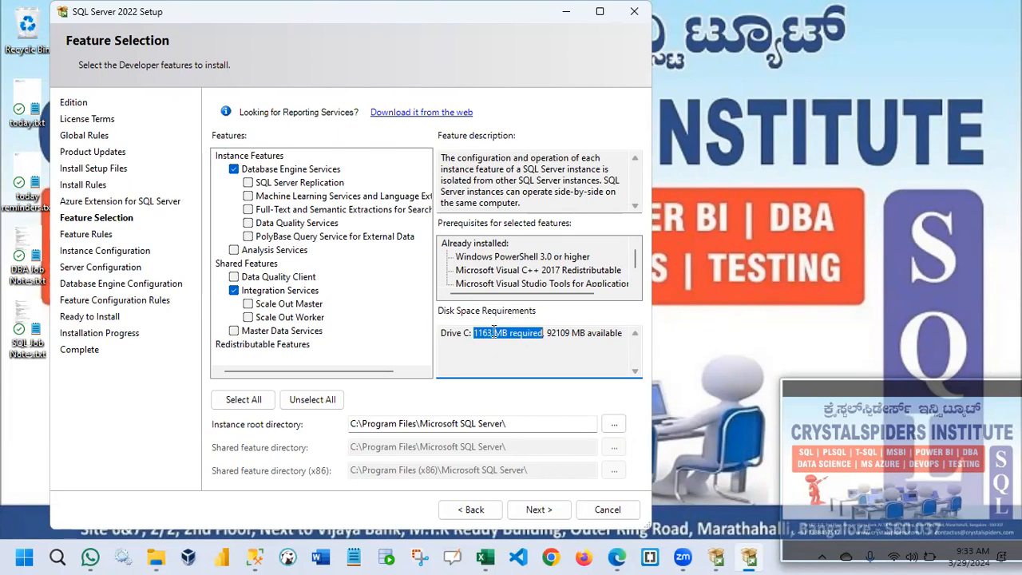
left_click(546, 259)
left_click(551, 273)
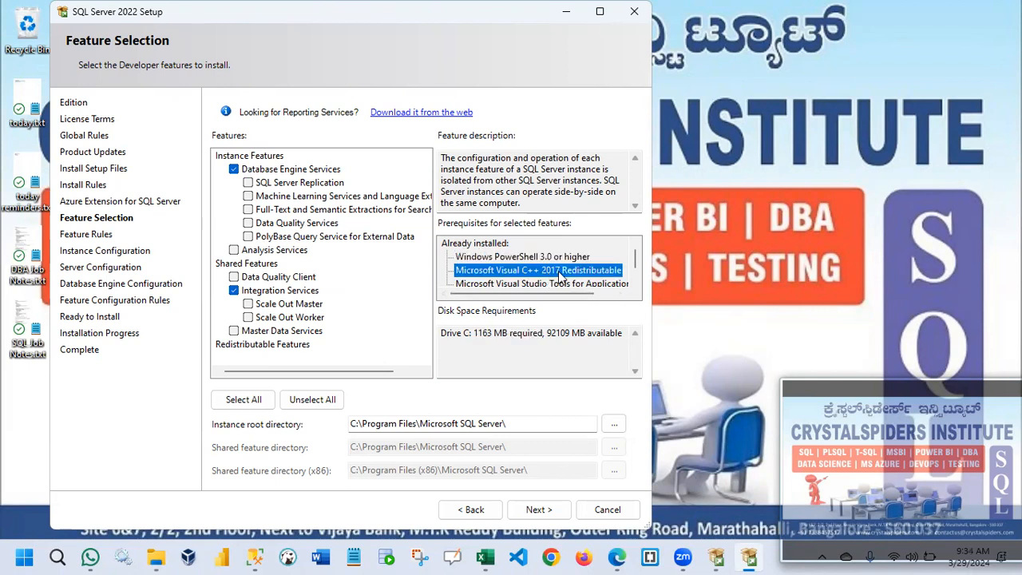
scroll(634, 282, "down", 1)
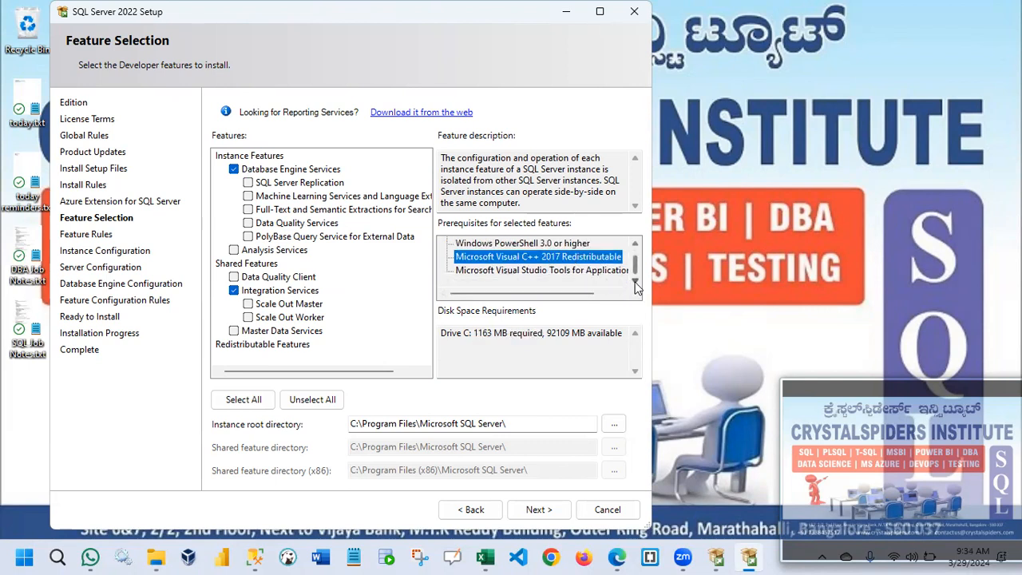
left_click(592, 272)
left_click_drag(531, 292, 475, 293)
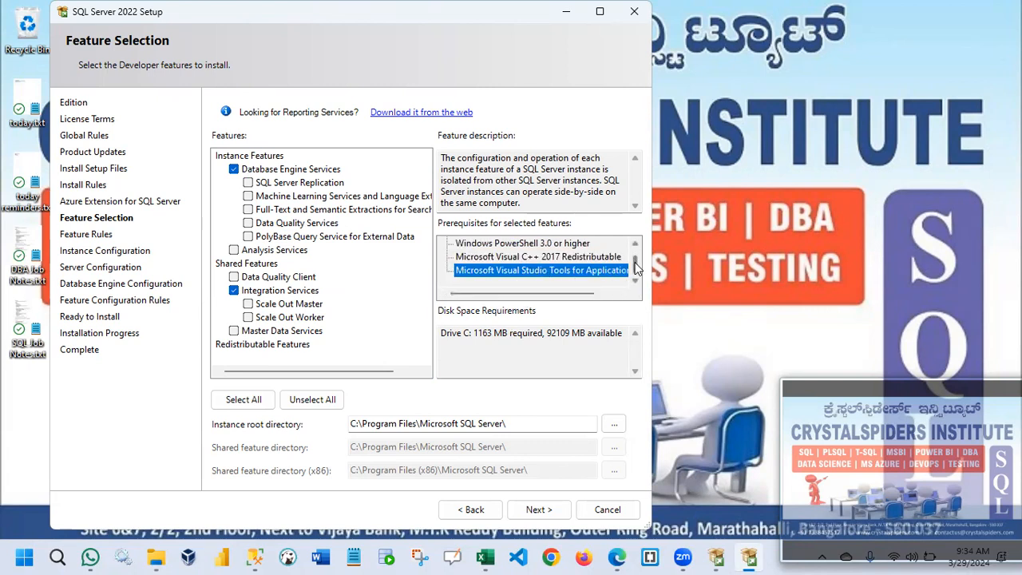
scroll(636, 268, "up", 1)
- Continue to Instance Configuration, name the new instance SQLDEV22 and check the matching instance ID
left_click(526, 509)
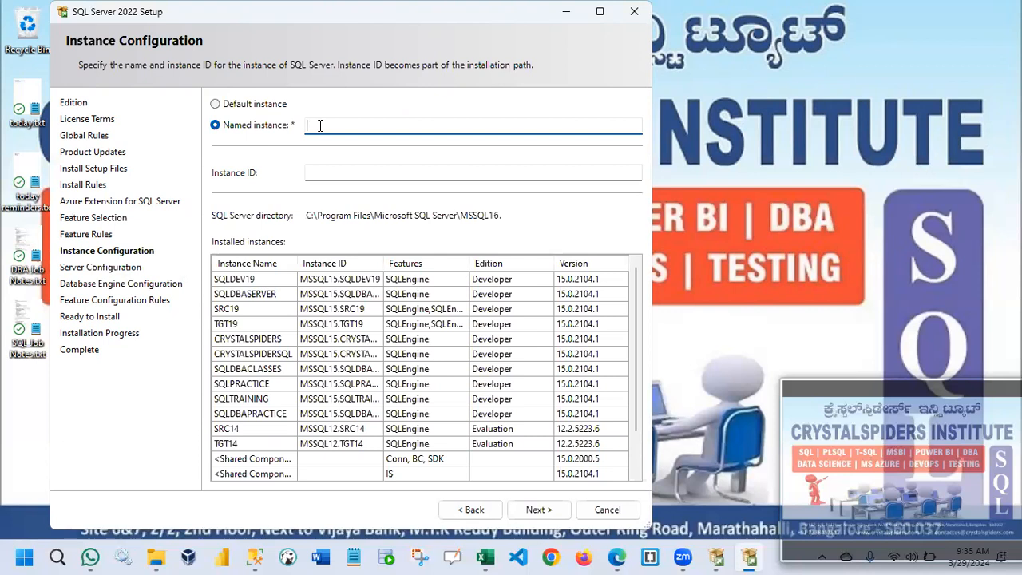
type("SQLDEV22")
left_click(322, 173)
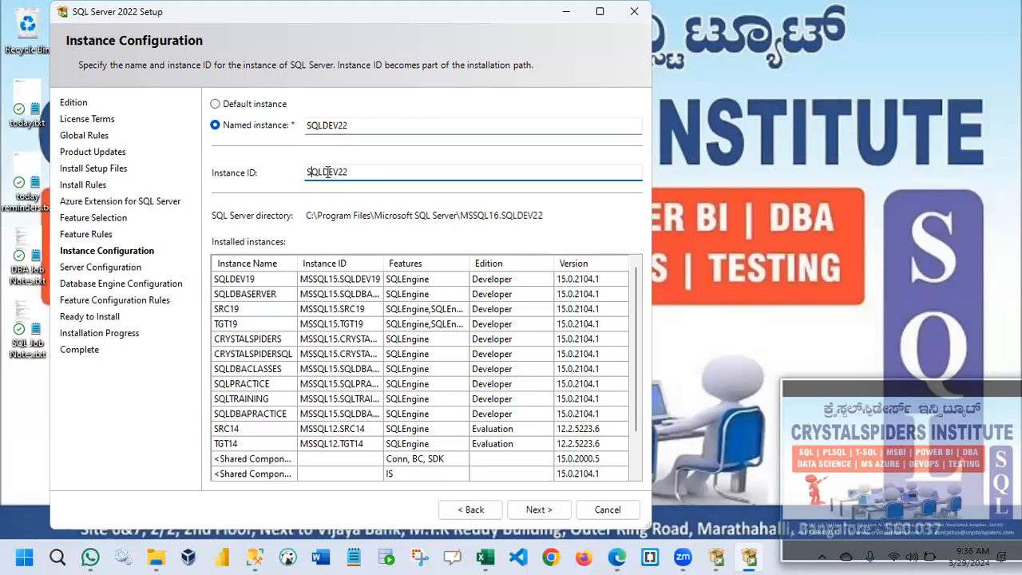
left_click_drag(356, 171, 285, 167)
left_click(354, 172)
left_click(356, 126)
left_click(354, 173)
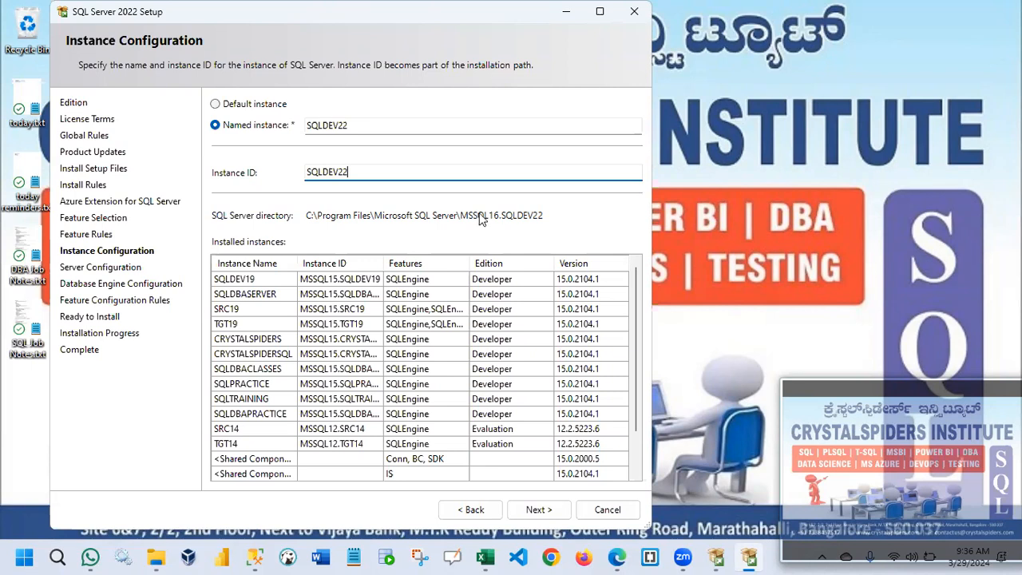
- Look up the version codes of SQL Server 2019 and 2014 in the Excel versions sheet, comparing them with the installed instances in SQL Server Setup
mouse_move(633, 285)
left_mouse_down()
mouse_move(630, 369)
mouse_move(634, 292)
left_mouse_up()
left_click(487, 557)
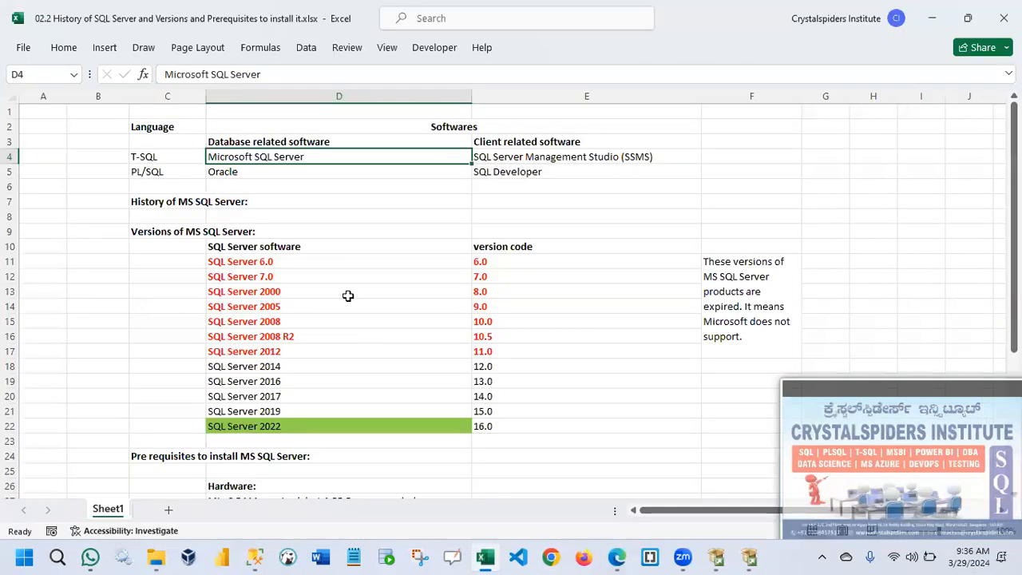
left_click(315, 411)
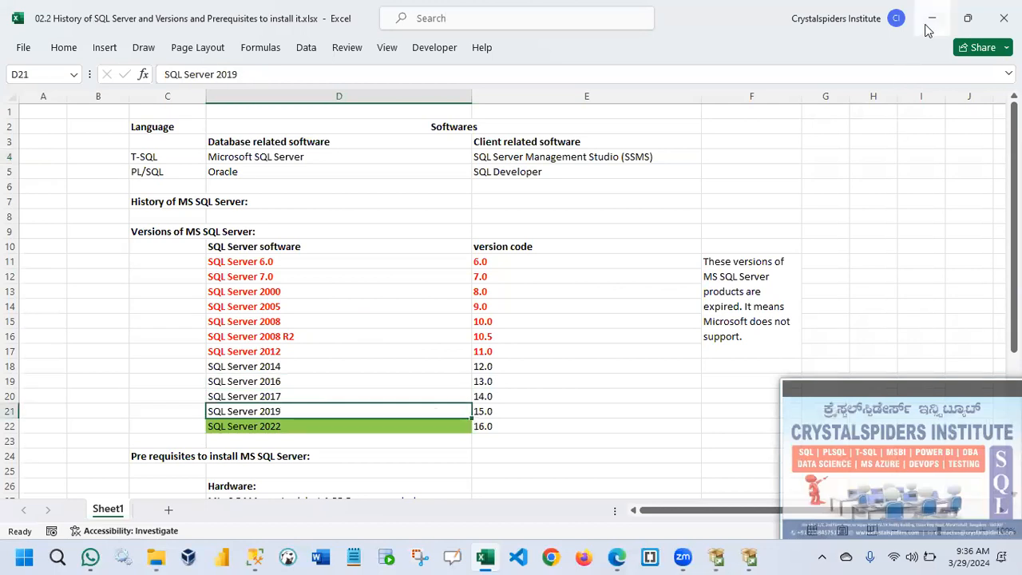
left_click(967, 17)
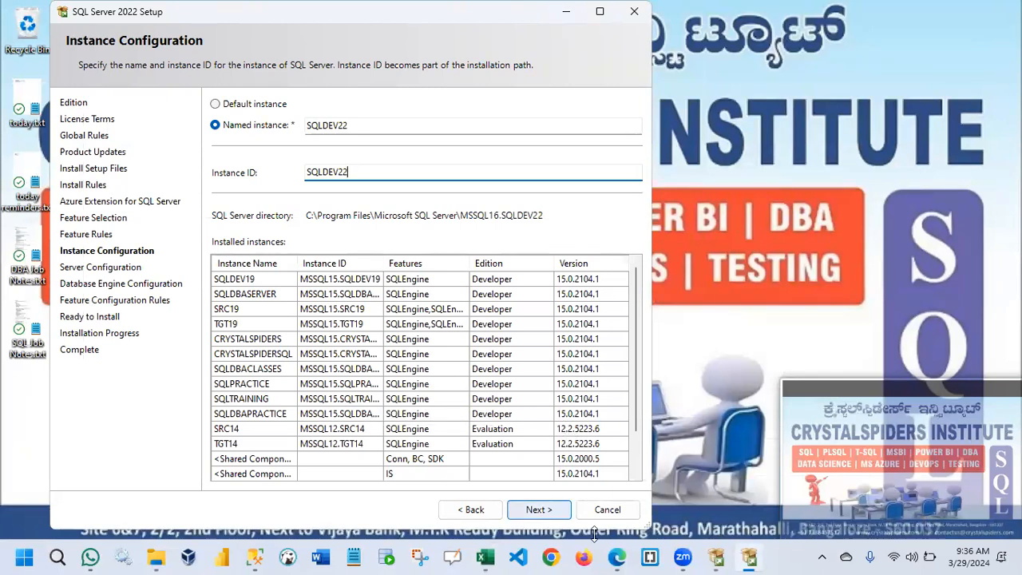
left_click(485, 556)
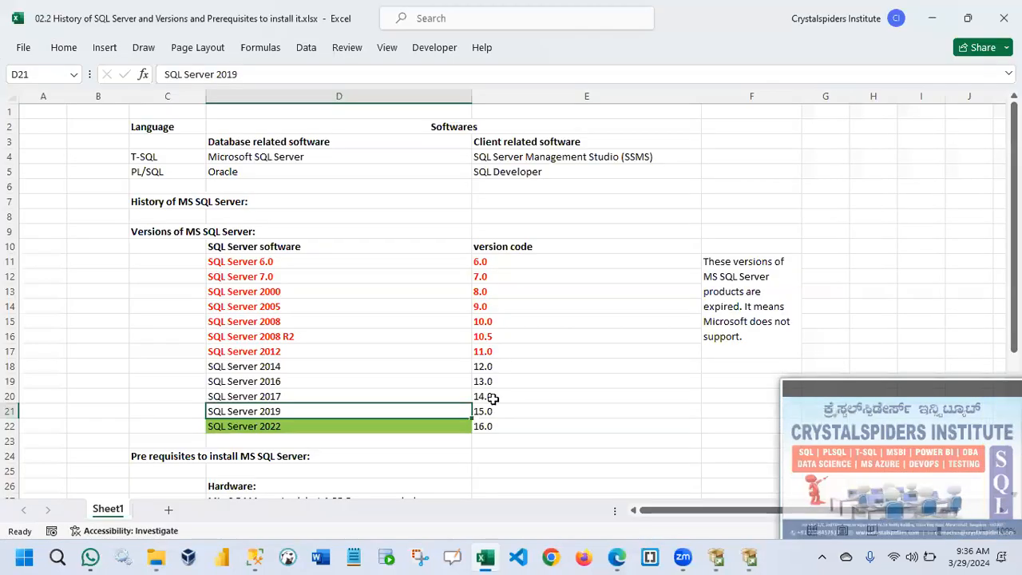
left_click(486, 365)
left_click(422, 367)
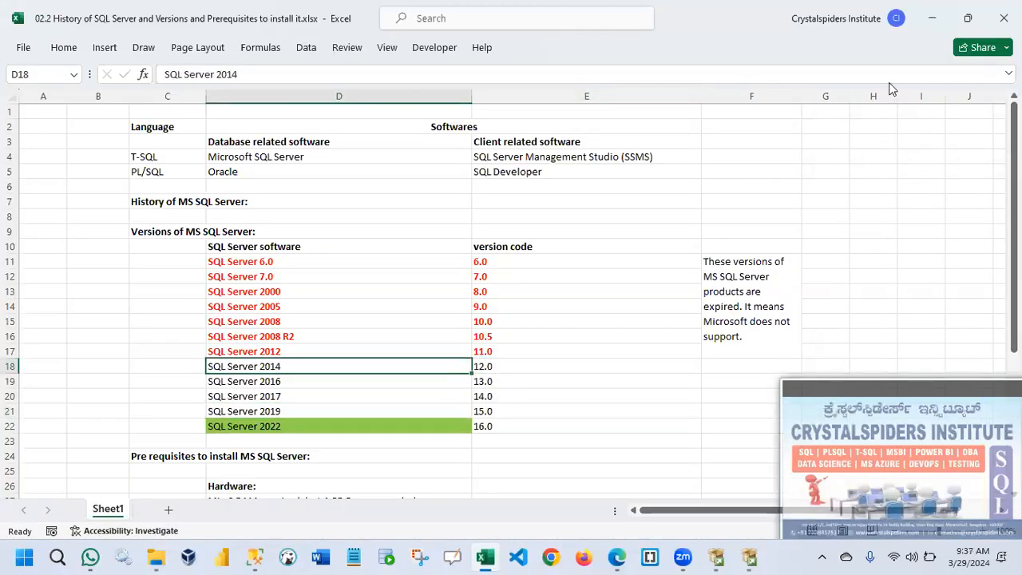
left_click(931, 18)
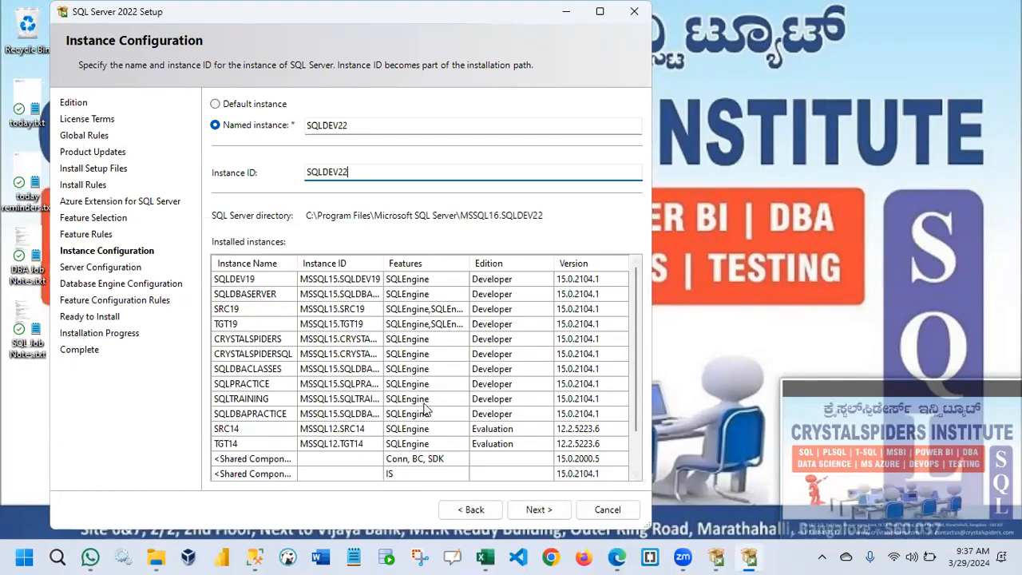
- Keep the instance name and ID, accept the default service accounts and continue to Database Engine Configuration
left_click_drag(366, 126, 308, 126)
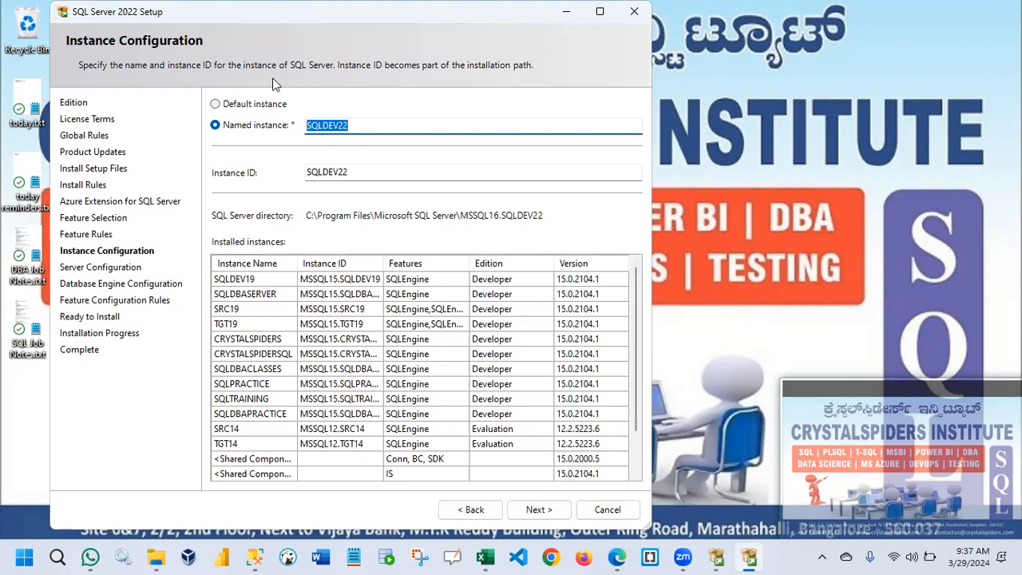
left_click(356, 126)
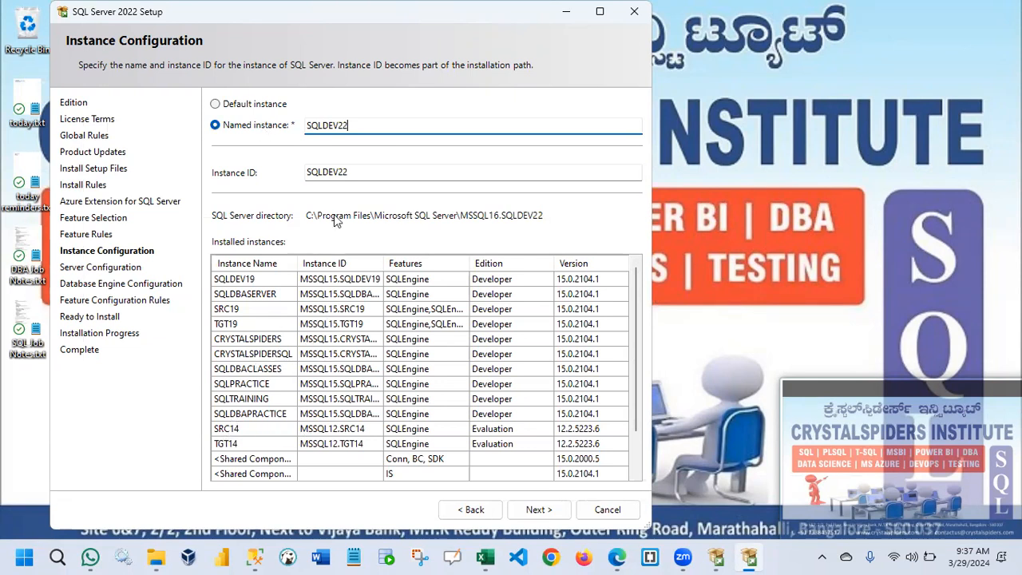
left_click(358, 171)
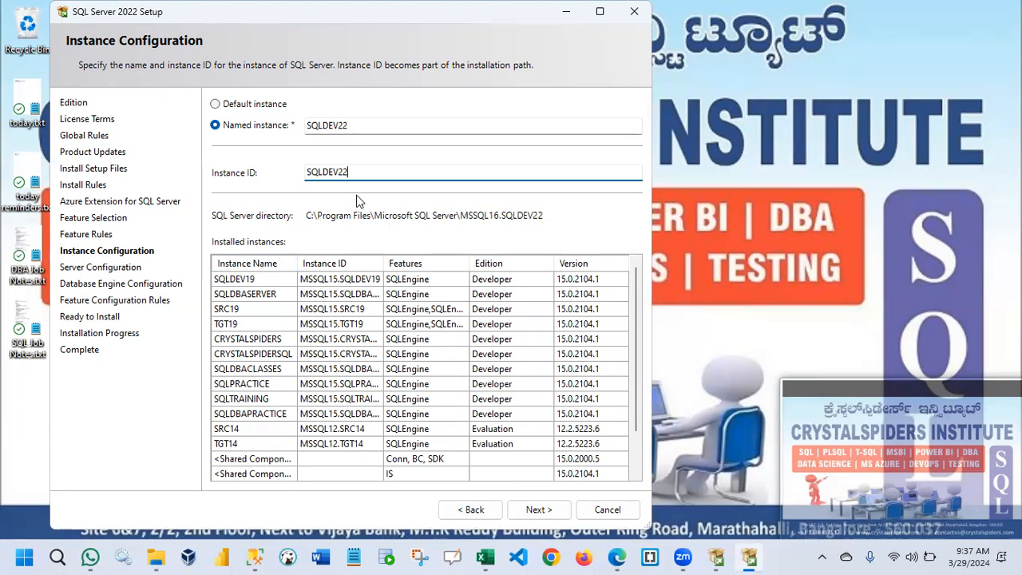
left_click(535, 509)
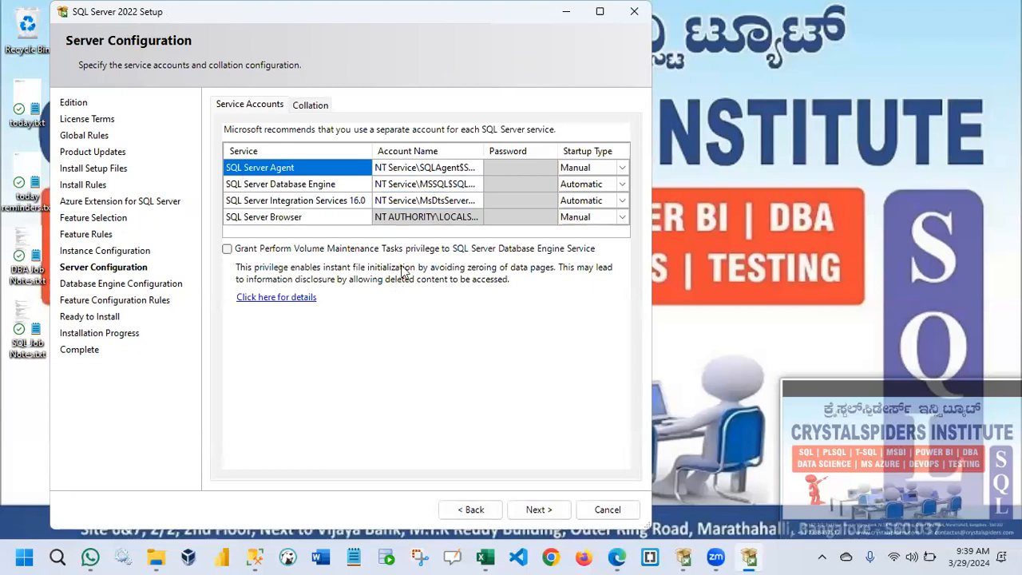
left_click(537, 509)
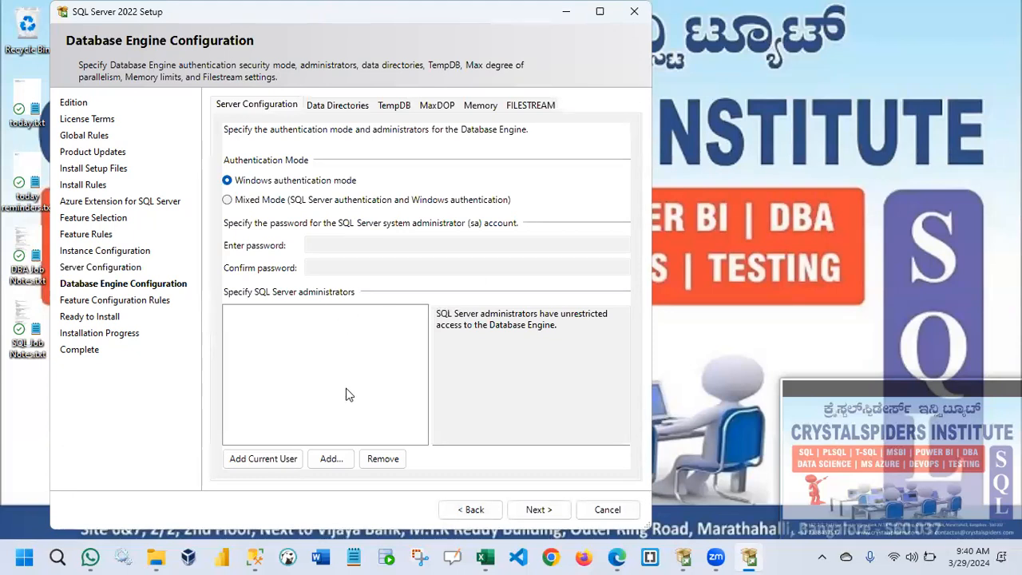
- Add the current user and the Administrators group as SQL Server administrators, checking the group name
left_click(263, 460)
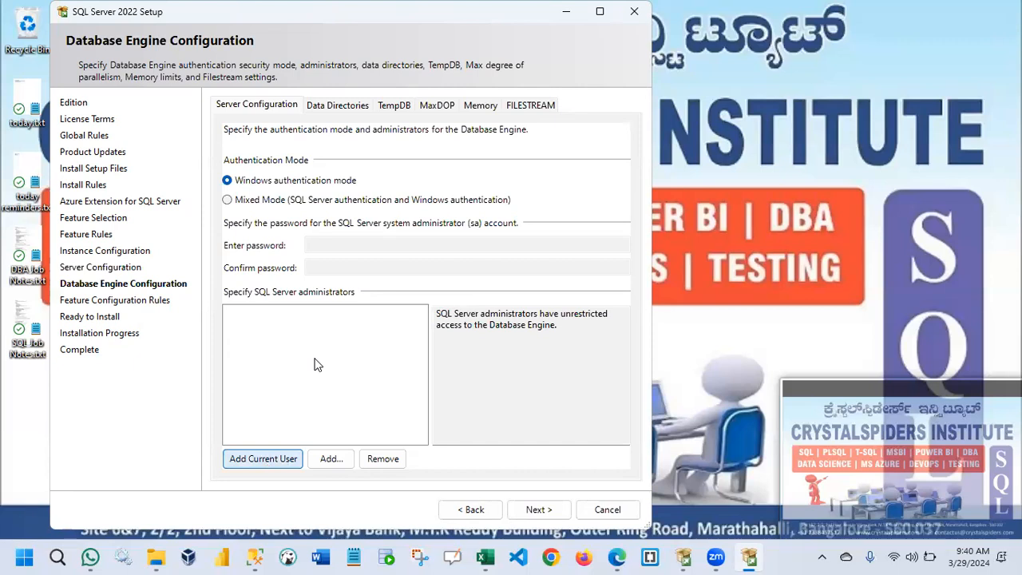
left_click(276, 458)
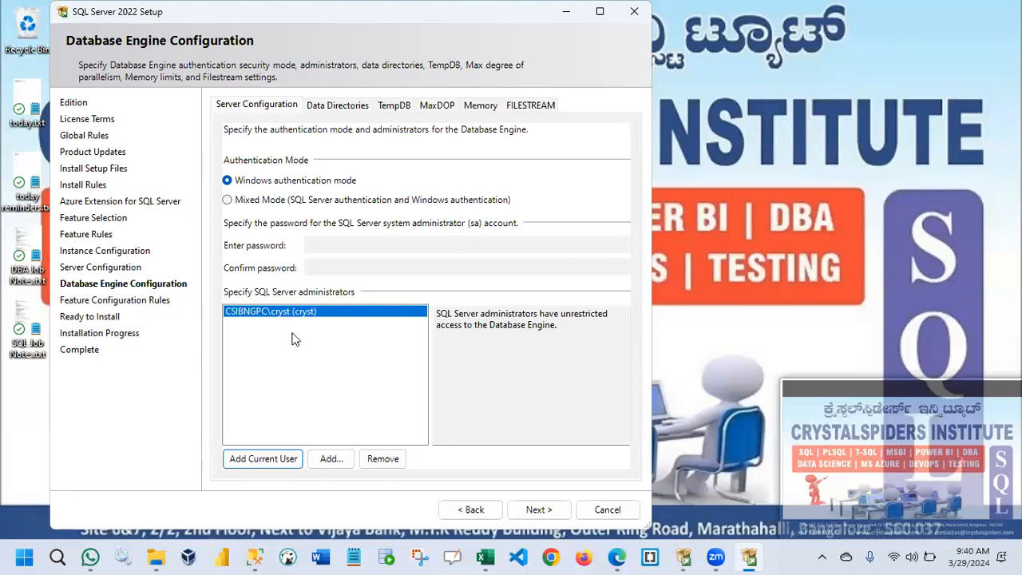
left_click(330, 461)
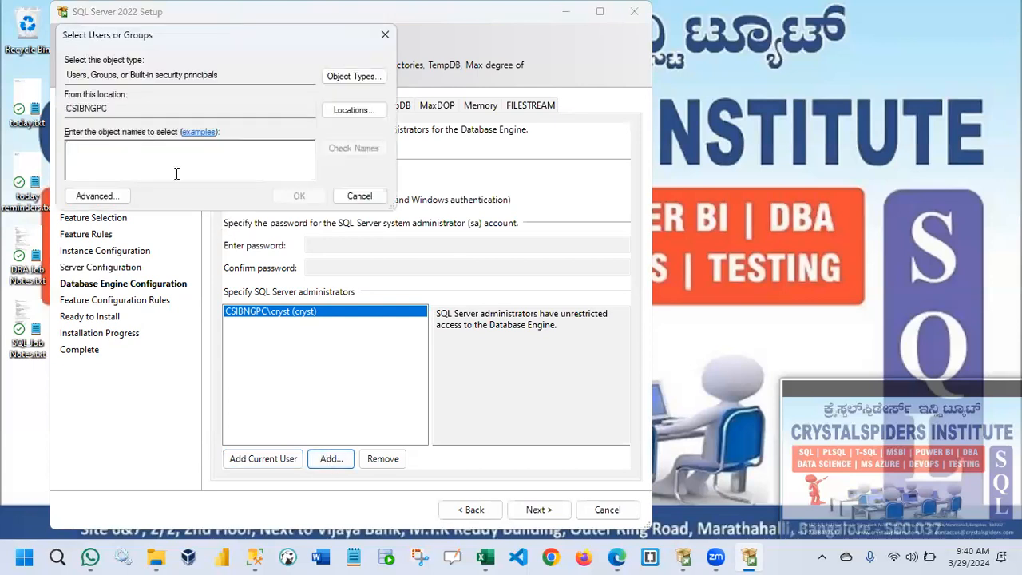
type("Admin")
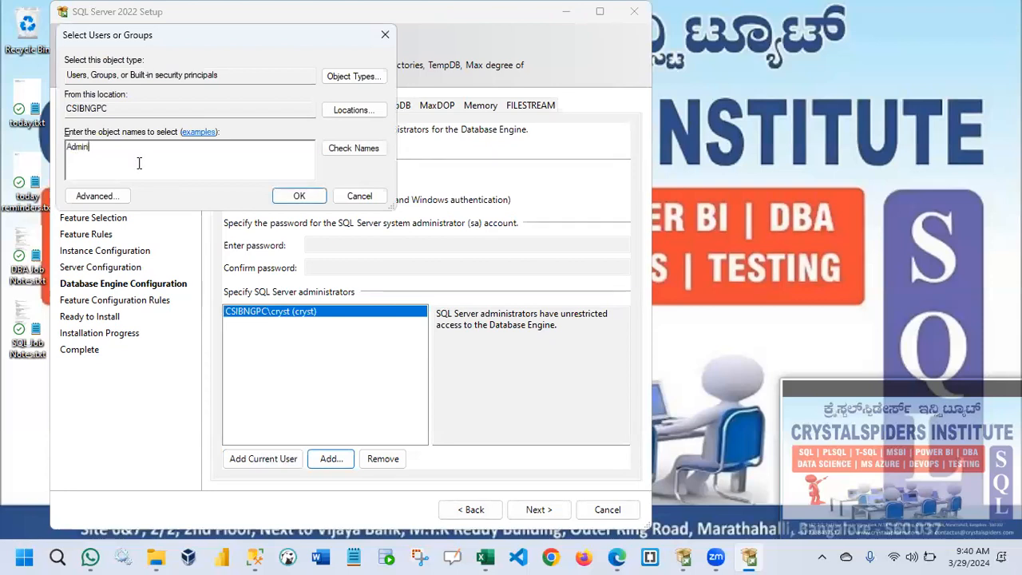
type("istrators")
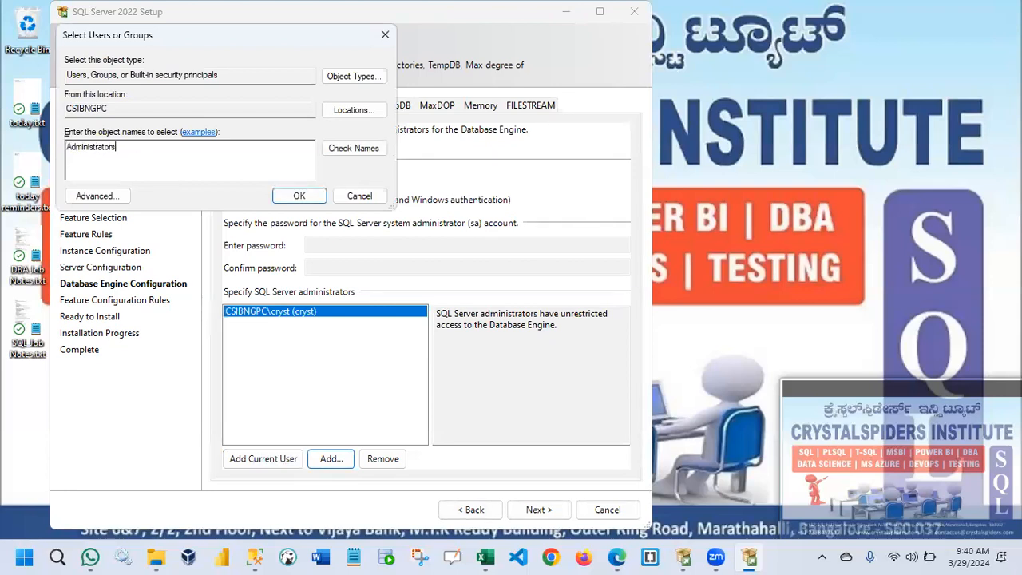
left_click(339, 153)
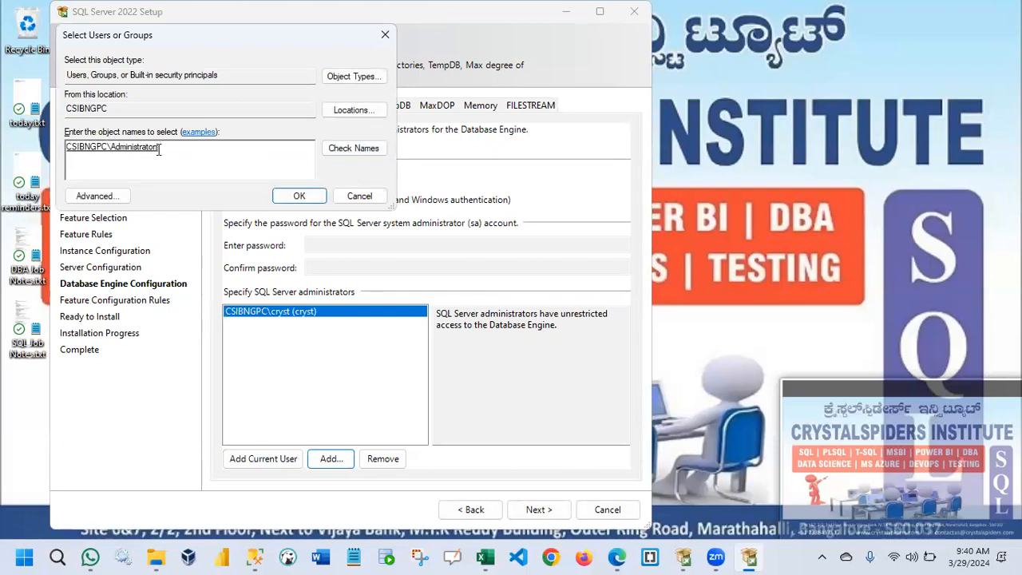
left_click(281, 197)
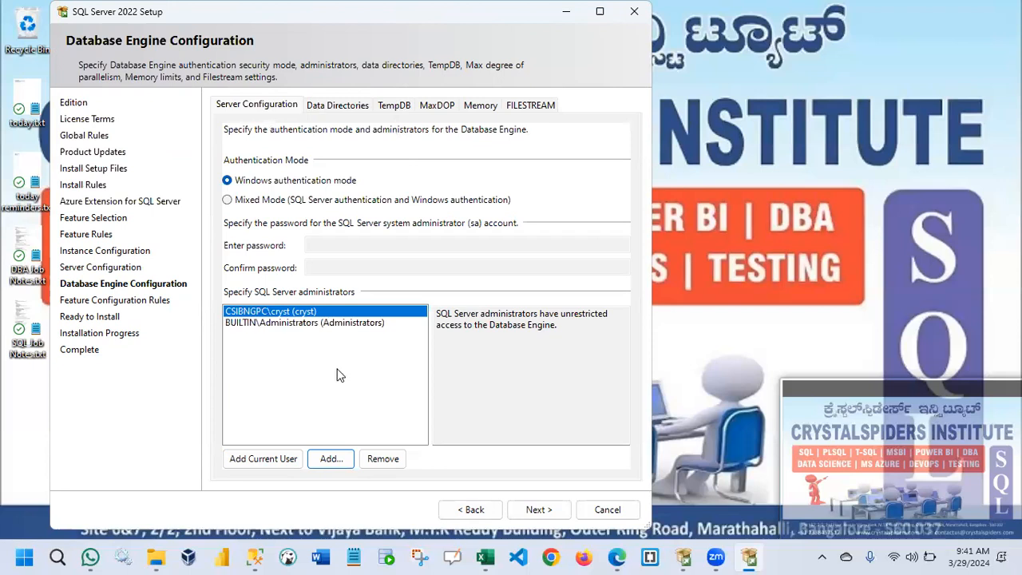
- Add the Everyone group as a SQL Server administrator, checking the group name
left_click(336, 461)
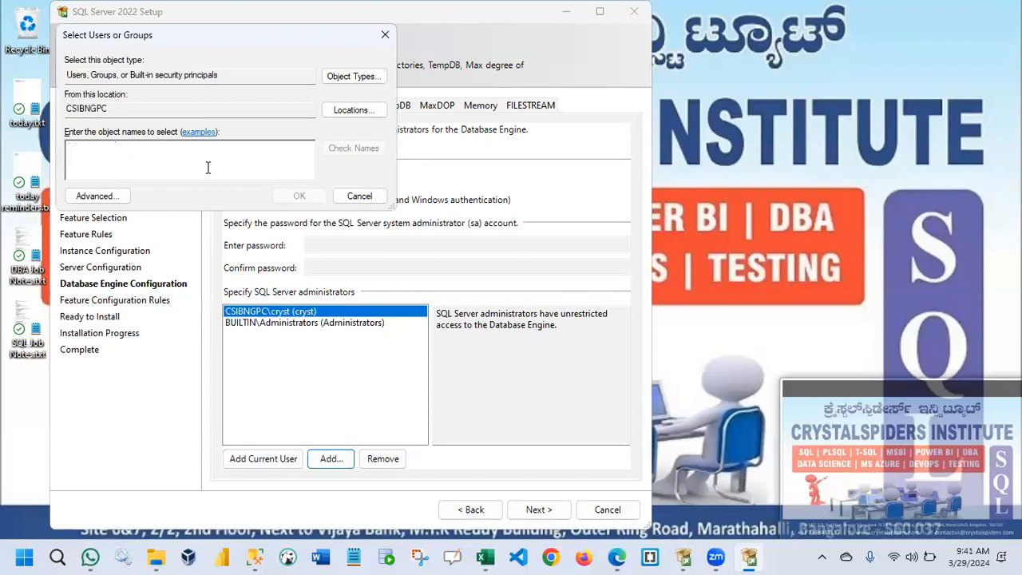
type("Ever")
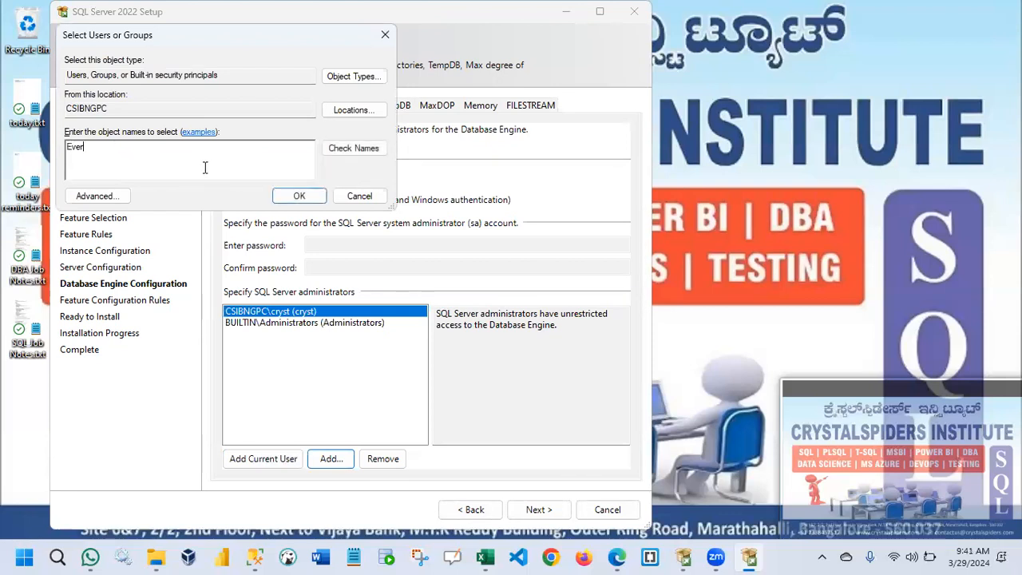
type("yone")
left_click(356, 151)
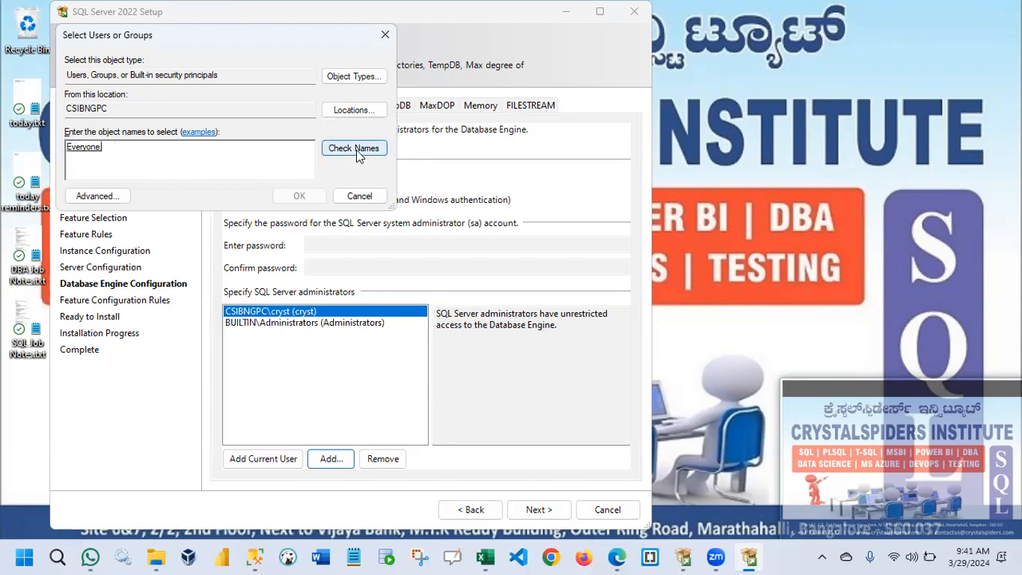
left_click(299, 197)
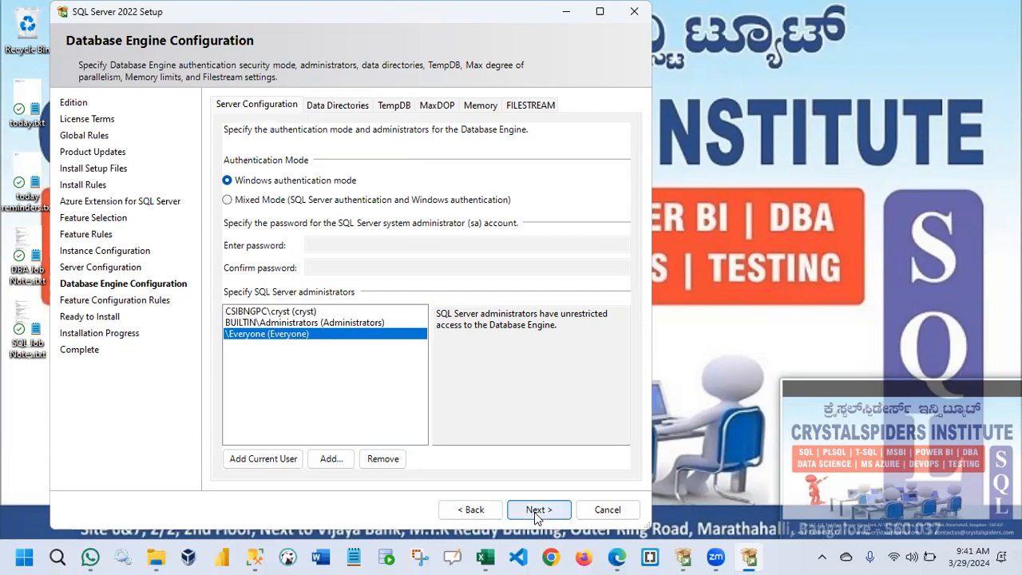
- Review the listed SQL Server administrators, then continue to the Ready to Install summary and start the installation
left_click(256, 312)
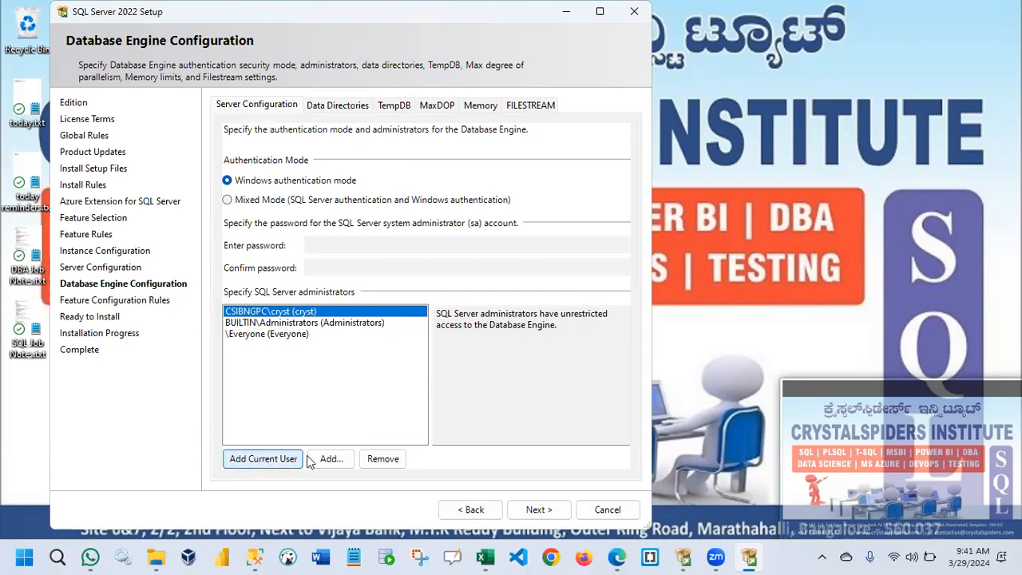
left_click(317, 323)
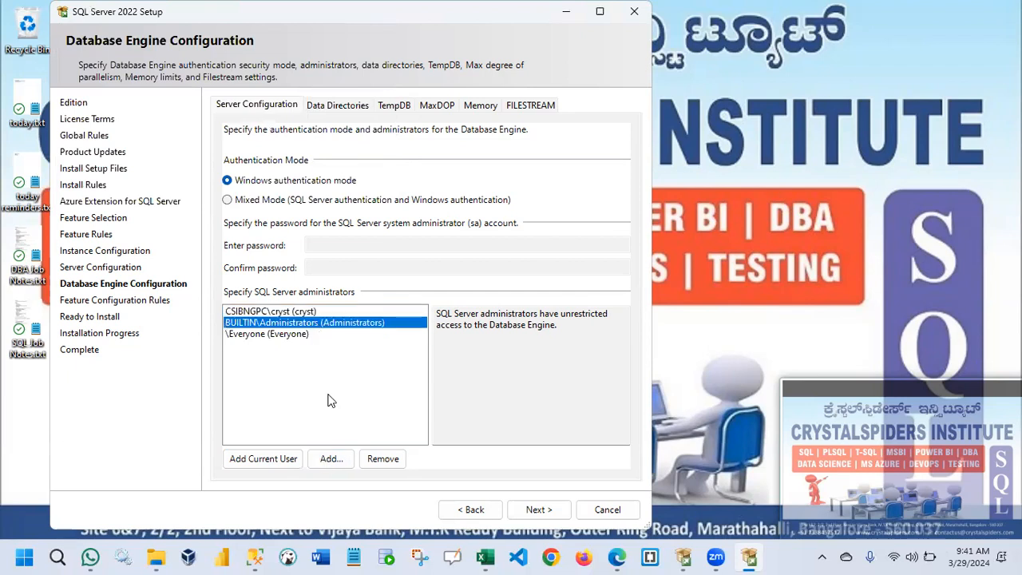
left_click(297, 336)
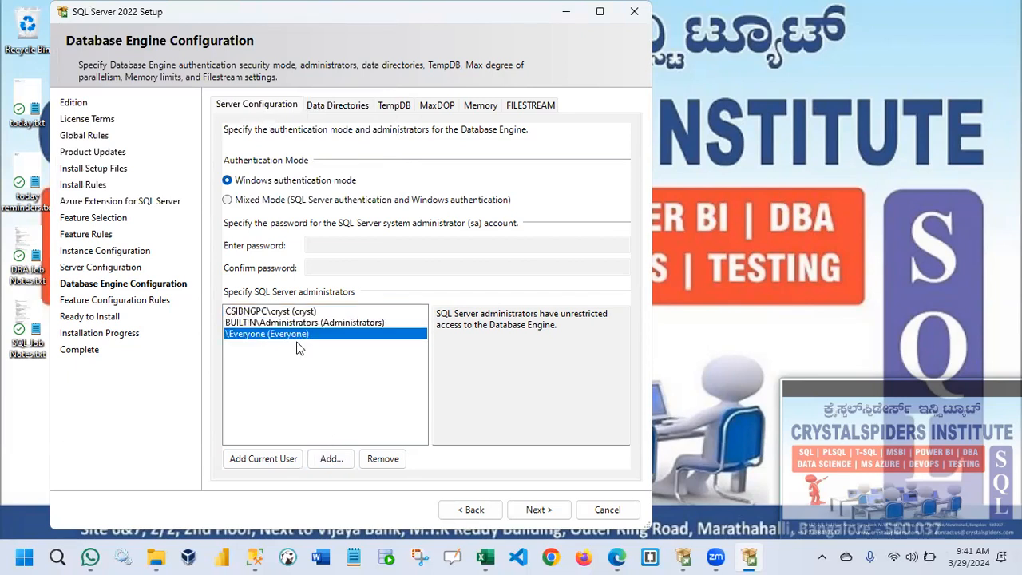
left_click(559, 511)
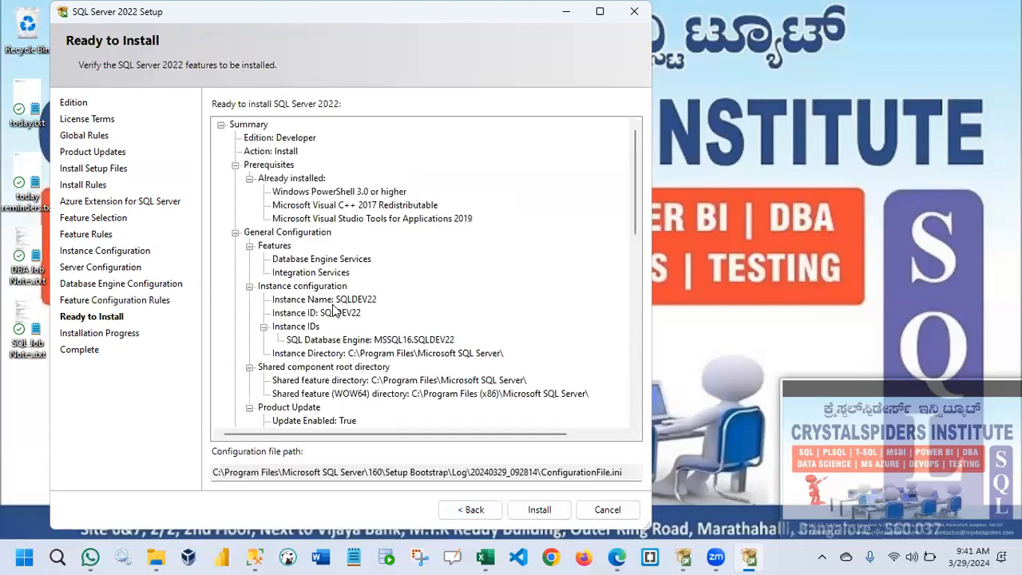
left_click_drag(635, 175, 643, 135)
left_click(543, 511)
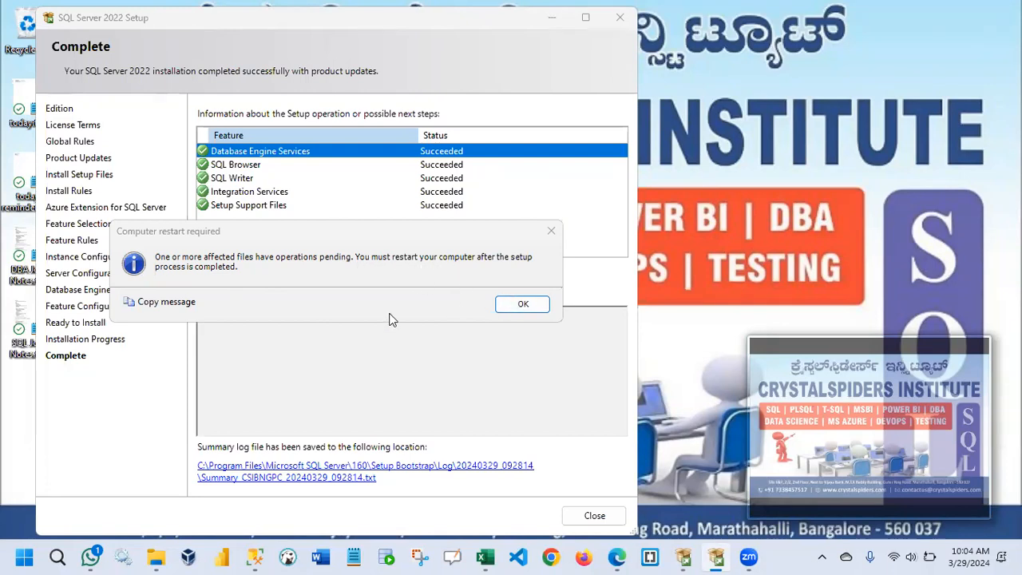
- Acknowledge the computer restart notice and close the completed setup wizard
left_click(522, 305)
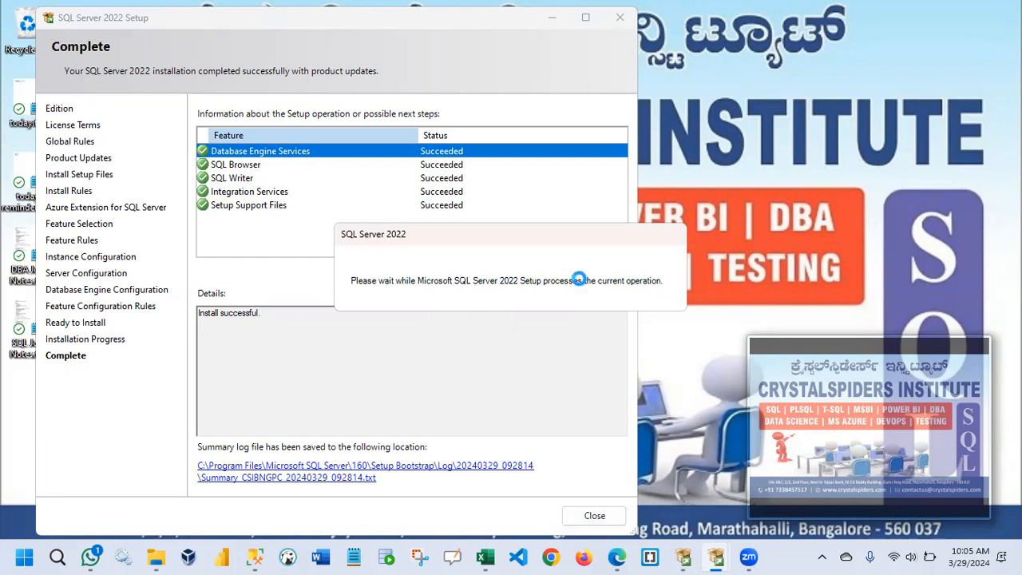
left_click(595, 516)
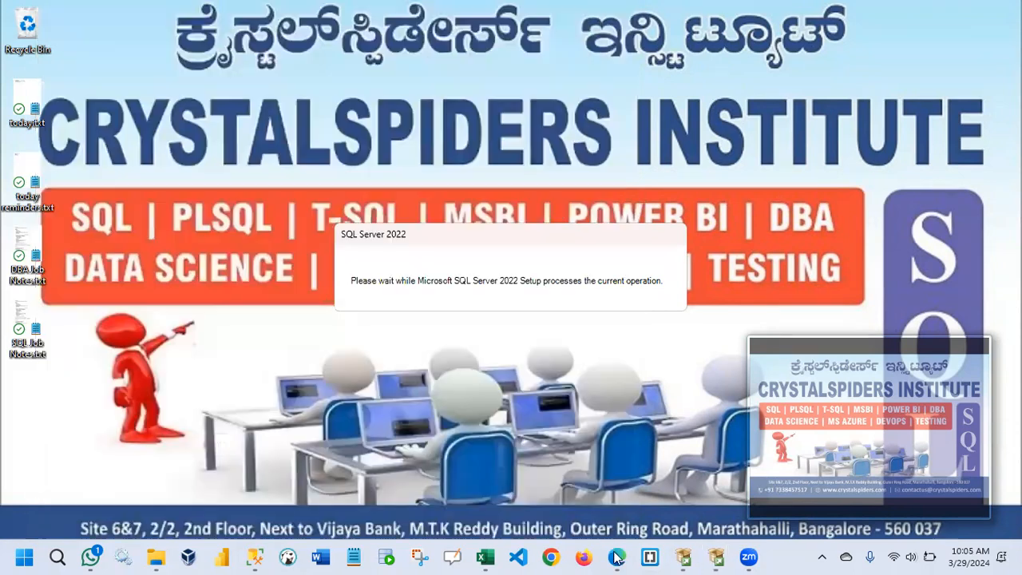
- Switch to the Excel versions workbook and look up the client software for T-SQL, then minimize the workbook
left_click(485, 557)
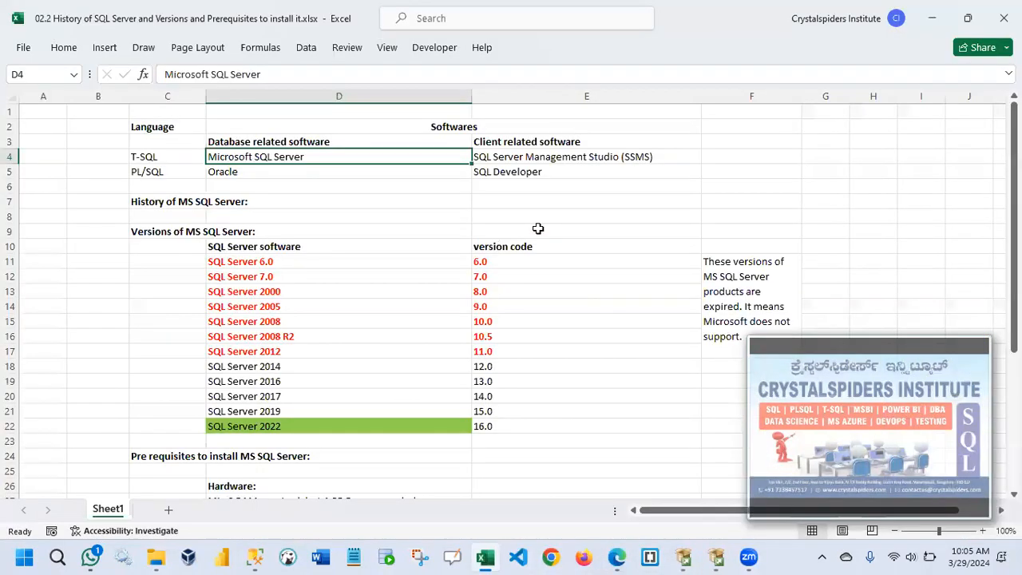
left_click(519, 158)
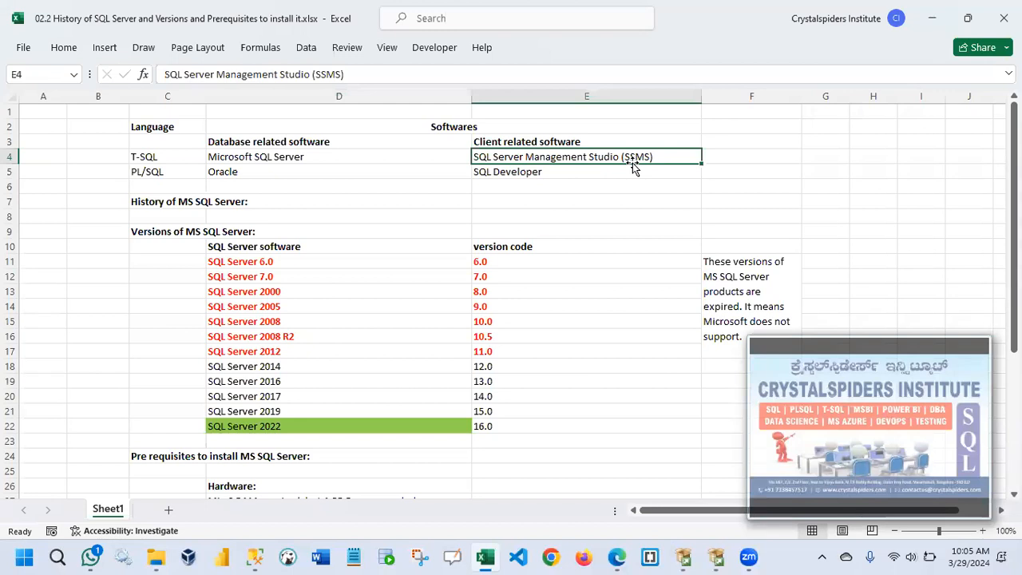
left_click(932, 18)
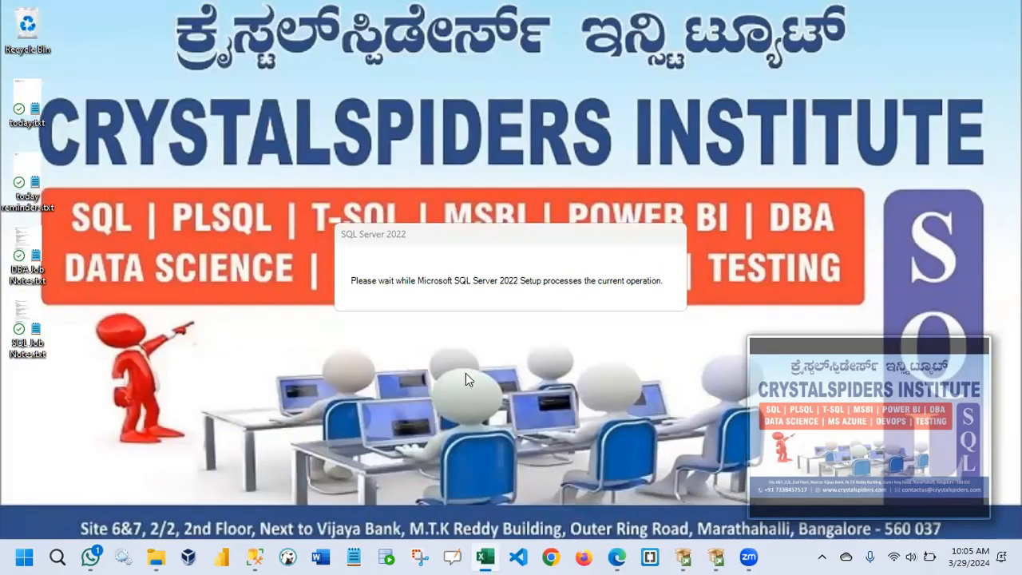
- Switch to the Sft folder in File Explorer to examine the SSMS-Setup-ENU.exe installer, then minimize the window
mouse_move(162, 556)
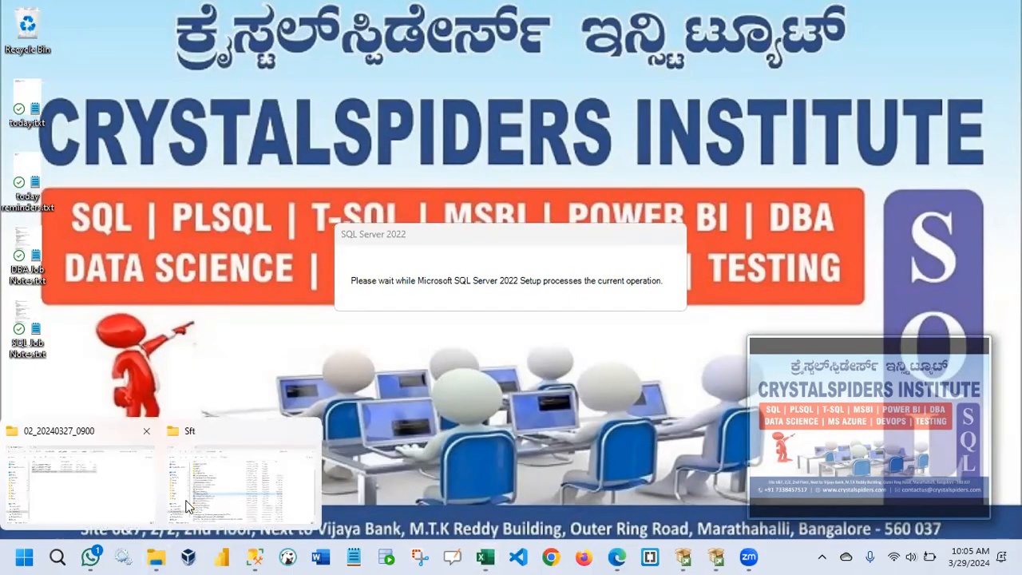
left_click(246, 437)
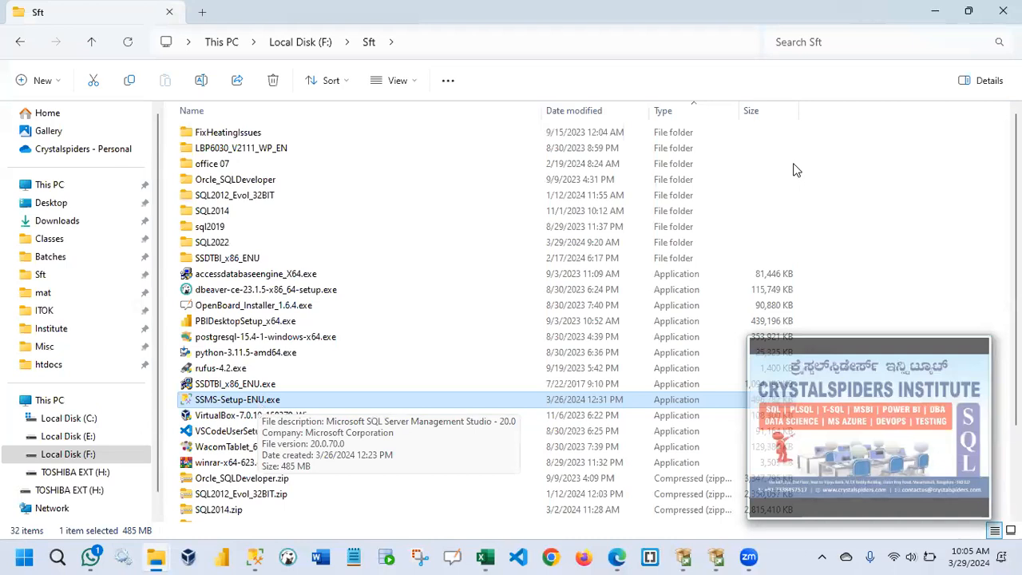
left_click(936, 11)
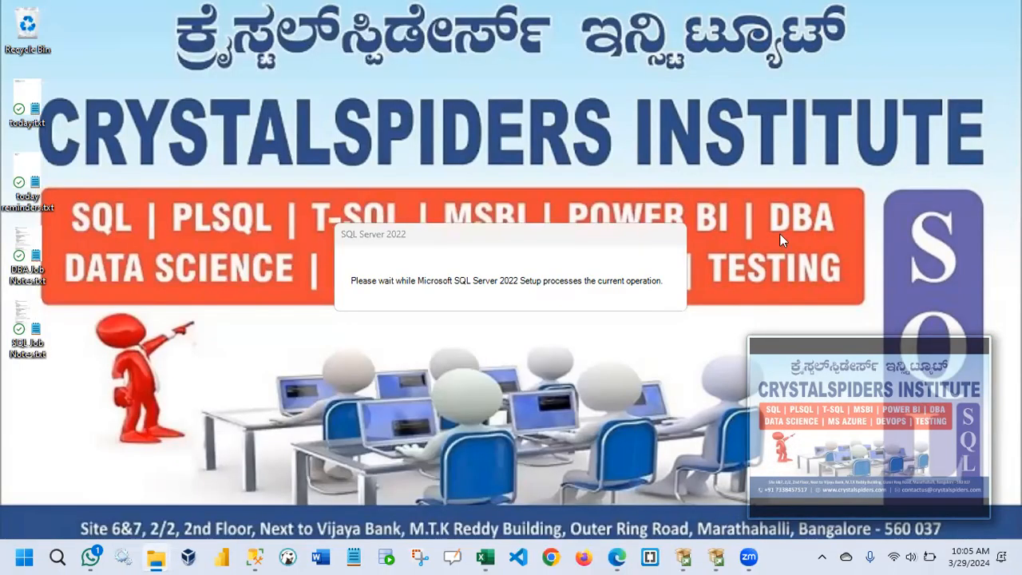